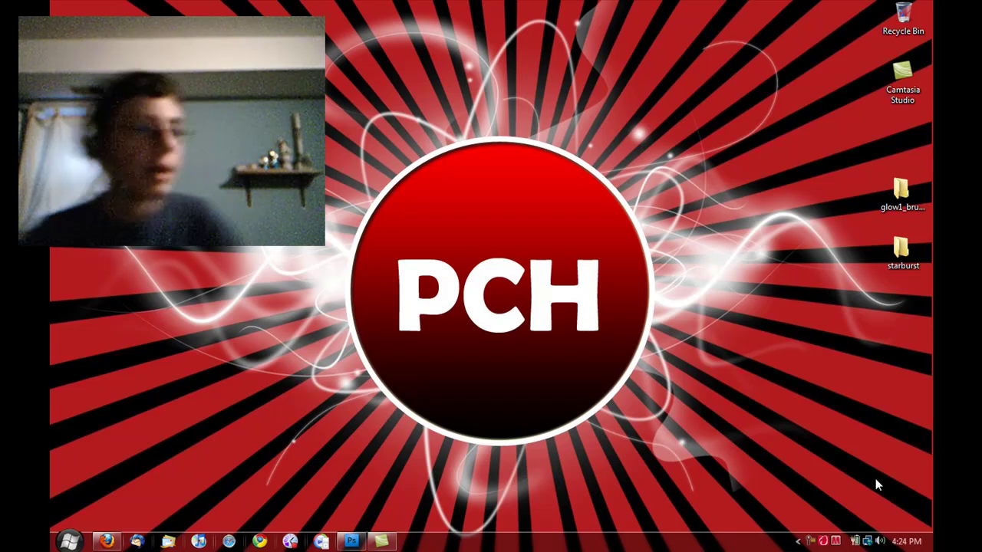
Step: Switch to Firefox and review the Brusheezy pages for the Glow Brushes Part I and Rising Sun Brushes sets
{"action": "left_click", "coordinate": [106, 542]}
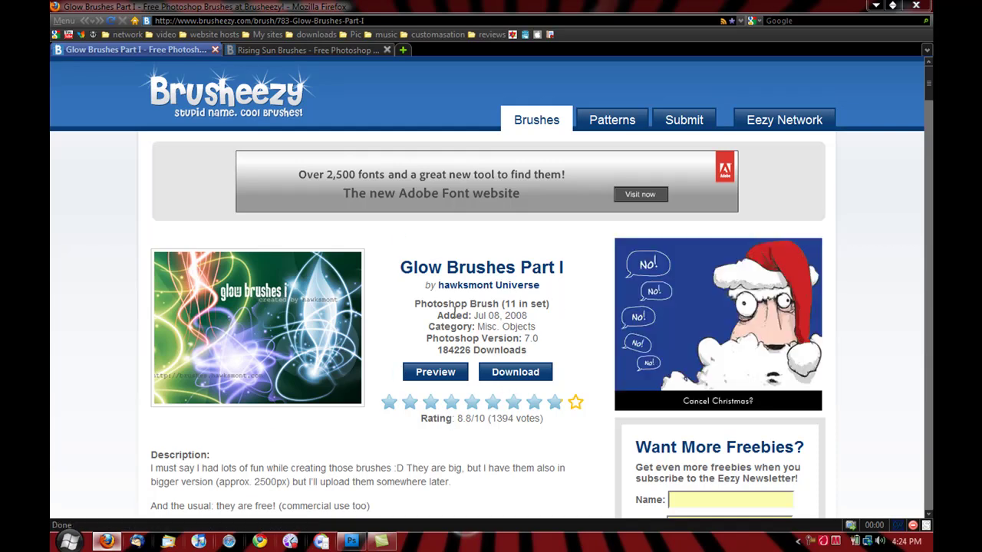
{"action": "left_click", "coordinate": [321, 51]}
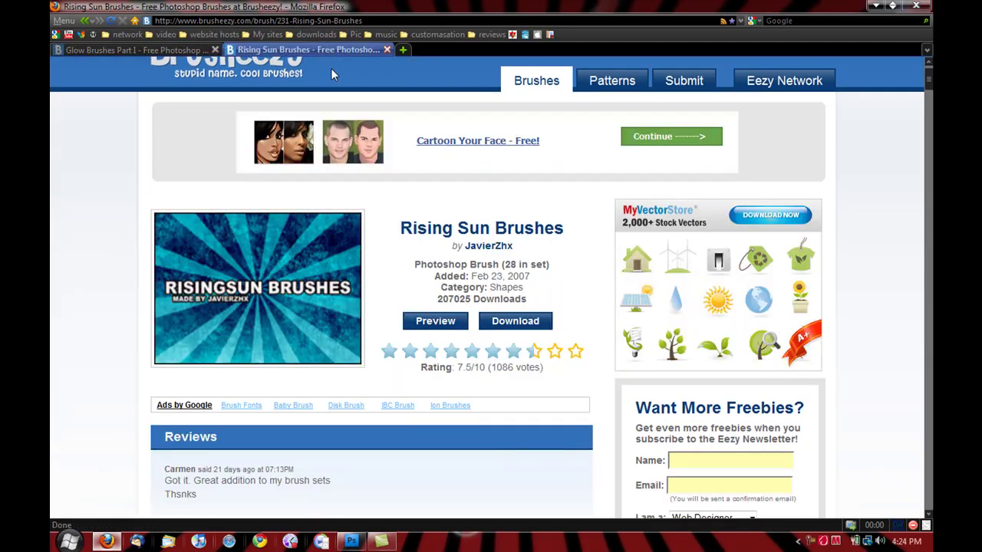
{"action": "scroll", "coordinate": [508, 231], "scroll_direction": "up", "scroll_amount": 1}
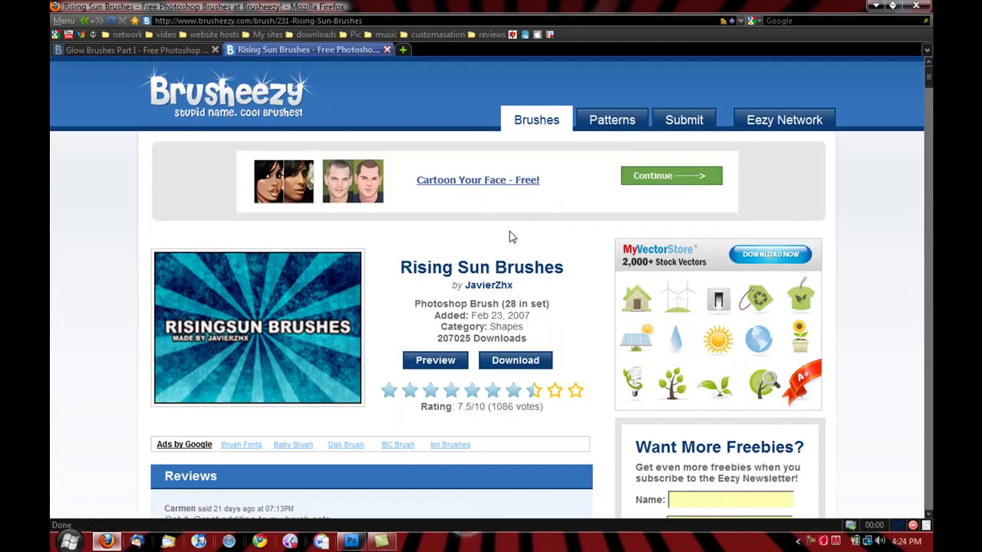
{"action": "scroll", "coordinate": [511, 237], "scroll_direction": "down", "scroll_amount": 1}
{"action": "left_click", "coordinate": [875, 5]}
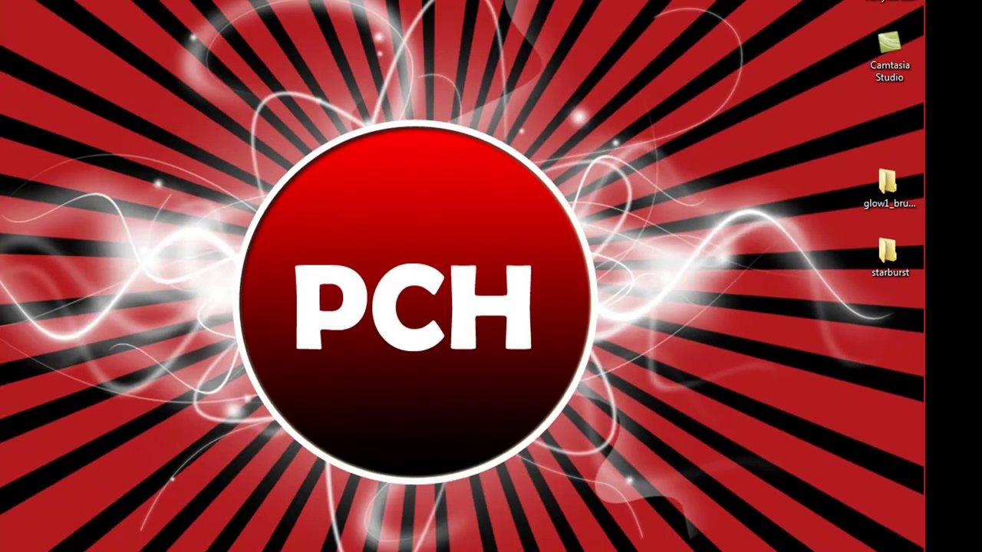
Step: Switch to Photoshop and create a 1280 × 800 pixel document with a transparent background, named starburst
{"action": "left_click", "coordinate": [351, 543]}
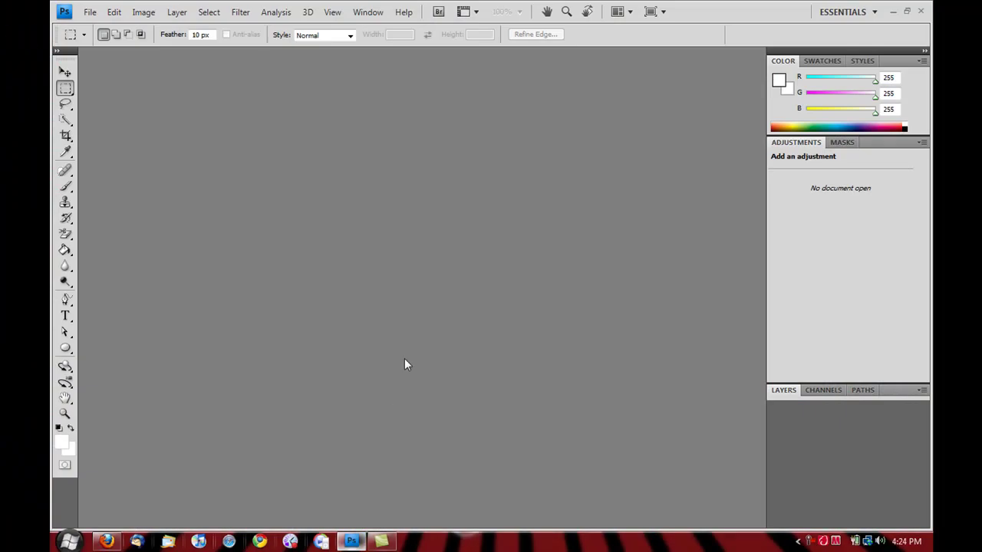
{"action": "left_click", "coordinate": [90, 11]}
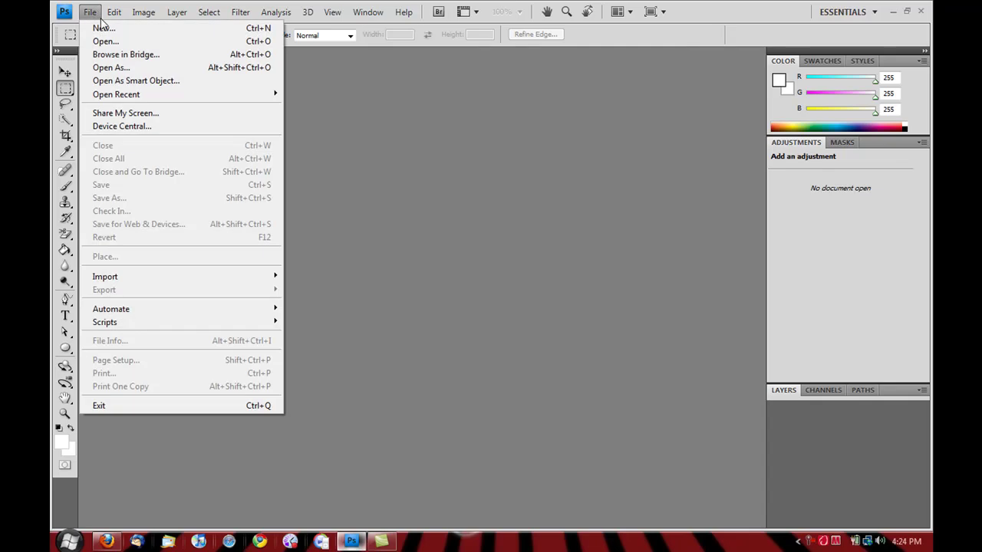
{"action": "left_click", "coordinate": [103, 30]}
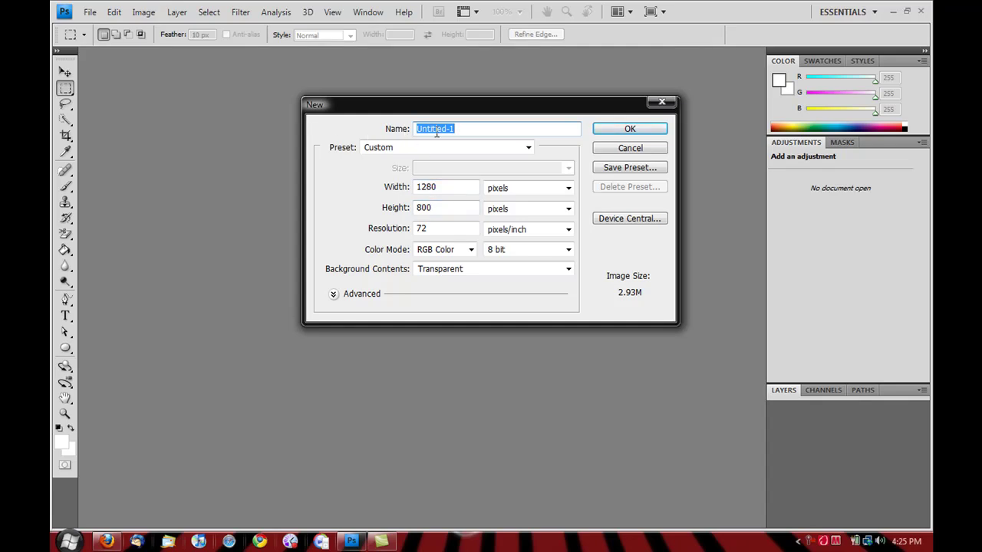
{"action": "type", "text": "starburst"}
{"action": "left_click", "coordinate": [621, 131]}
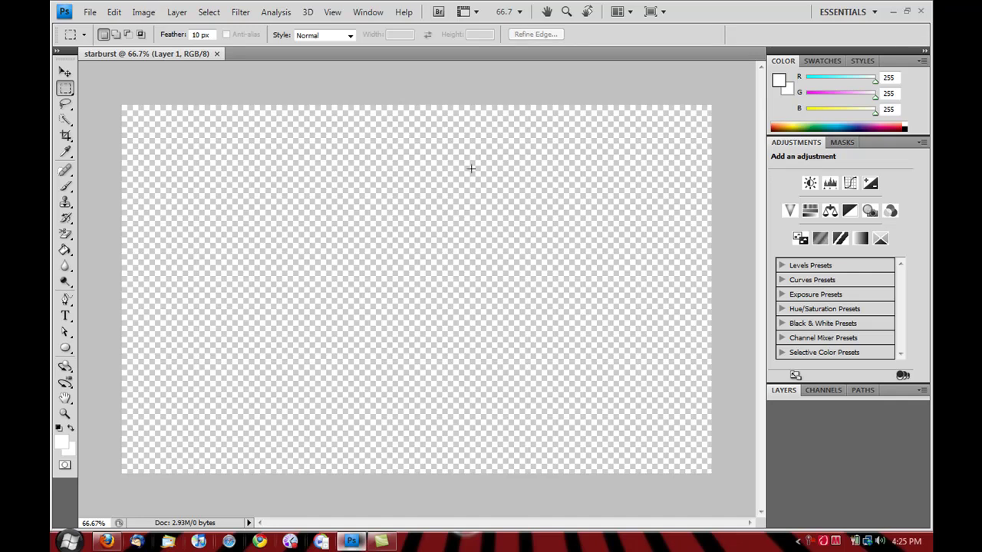
Step: Show the layer list and fill Layer 1 with solid red
{"action": "left_click", "coordinate": [795, 391]}
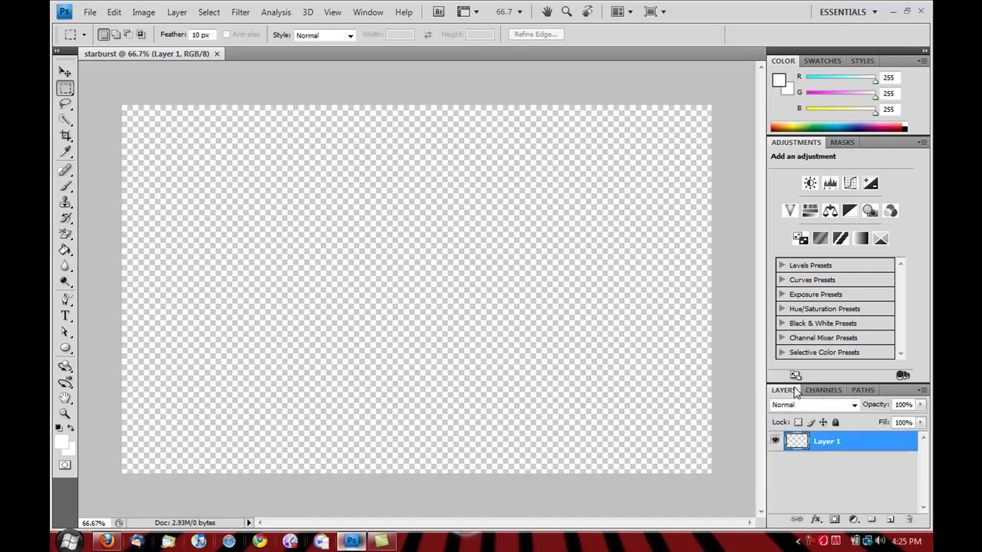
{"action": "left_click", "coordinate": [114, 12]}
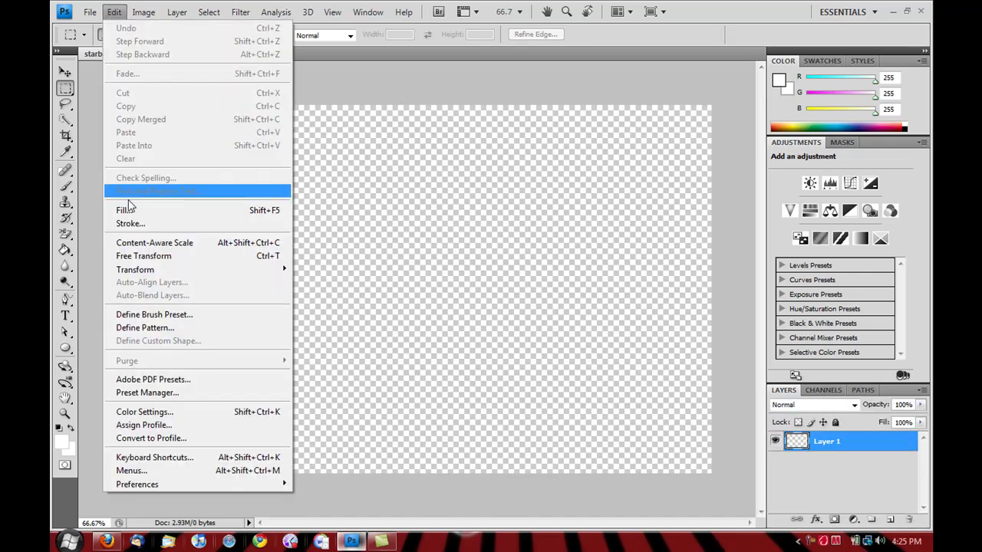
{"action": "left_click", "coordinate": [127, 211]}
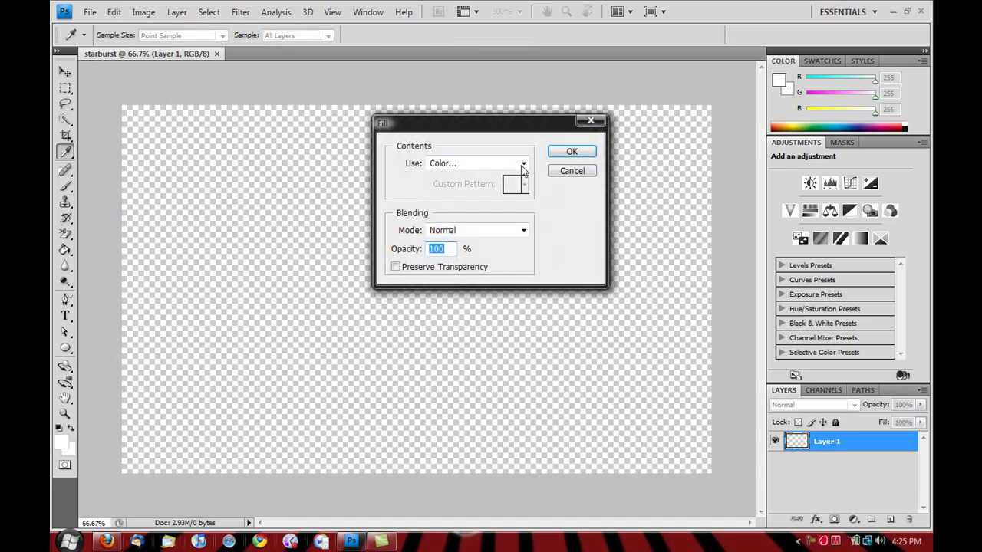
{"action": "left_click", "coordinate": [565, 152]}
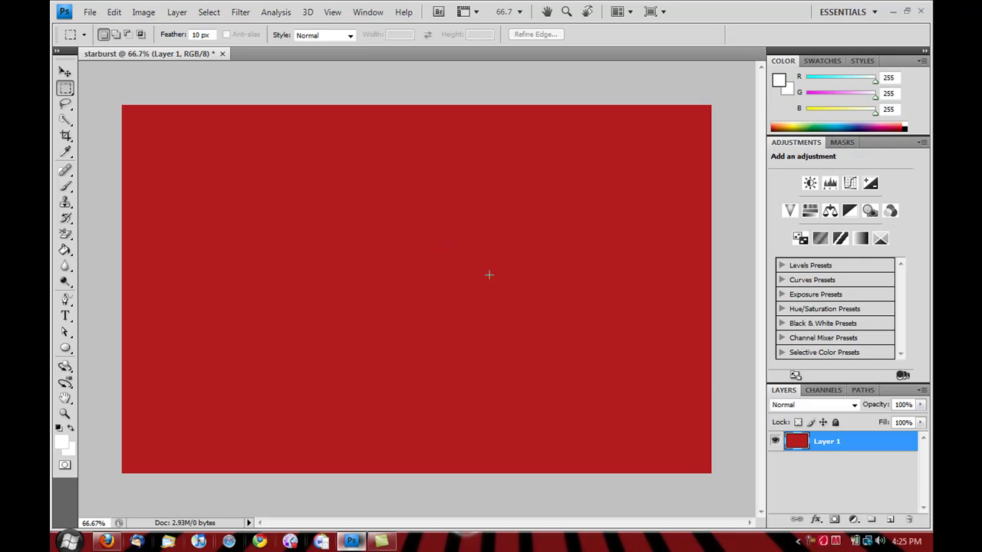
Step: Add a new layer above the red fill and set up the Brush tool with near-black foreground colour RGB 15, 15, 15
{"action": "left_click", "coordinate": [892, 520]}
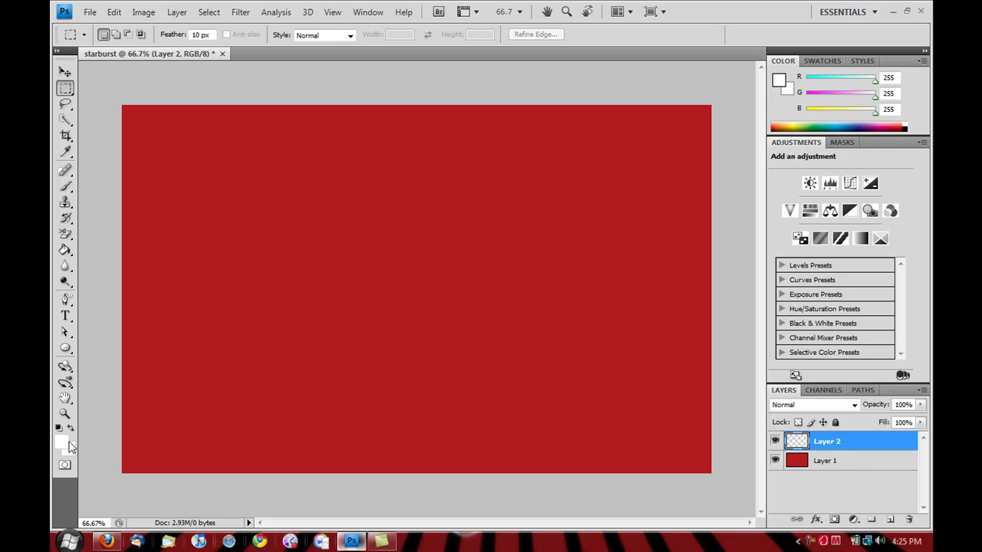
{"action": "left_click", "coordinate": [66, 187]}
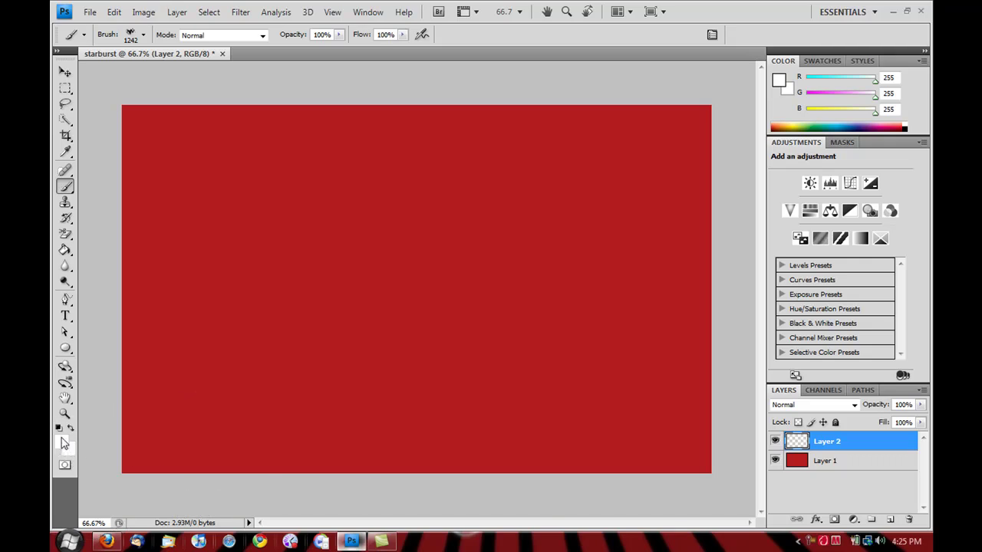
{"action": "left_click", "coordinate": [63, 444]}
{"action": "left_click_drag", "start_coordinate": [385, 242], "coordinate": [318, 293]}
{"action": "left_click", "coordinate": [629, 120]}
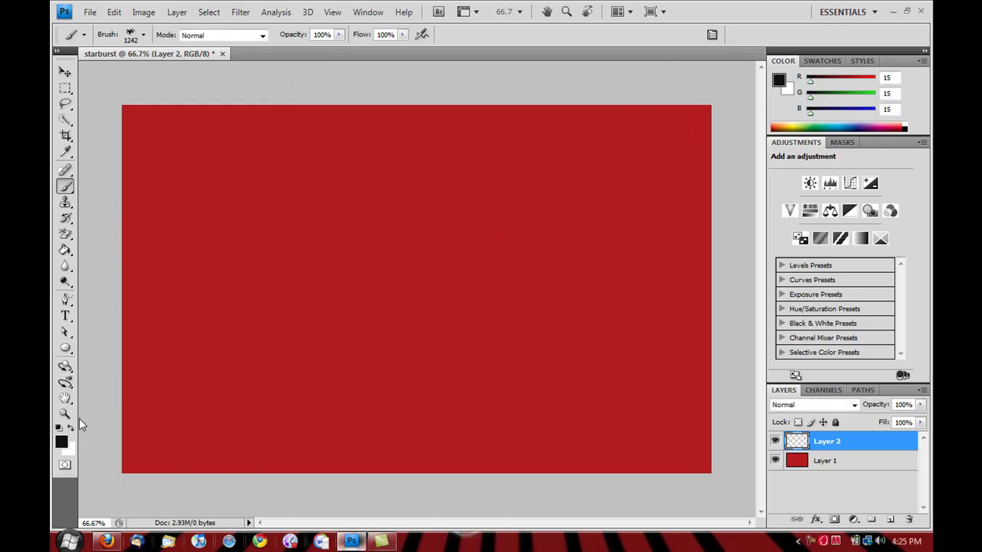
{"action": "left_click", "coordinate": [142, 36]}
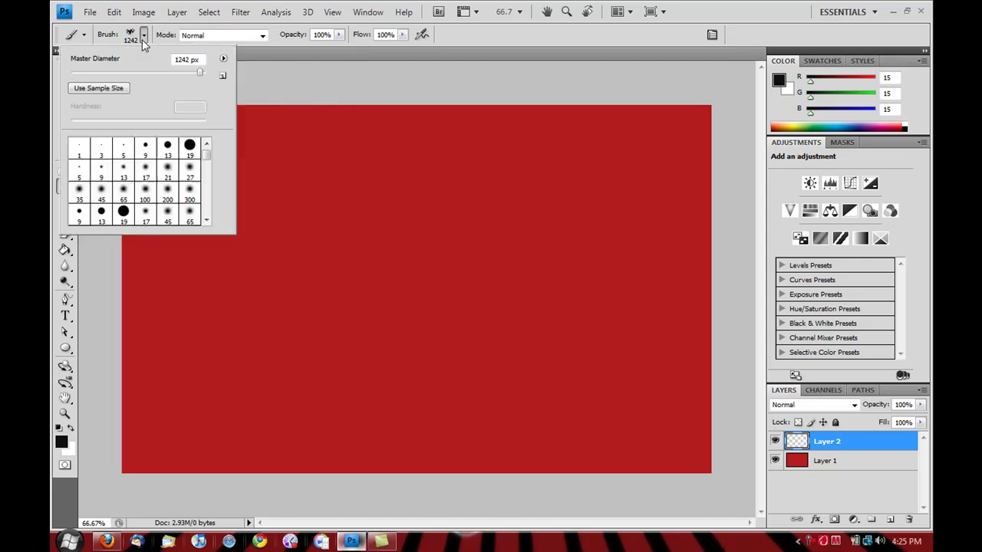
{"action": "left_click", "coordinate": [223, 60]}
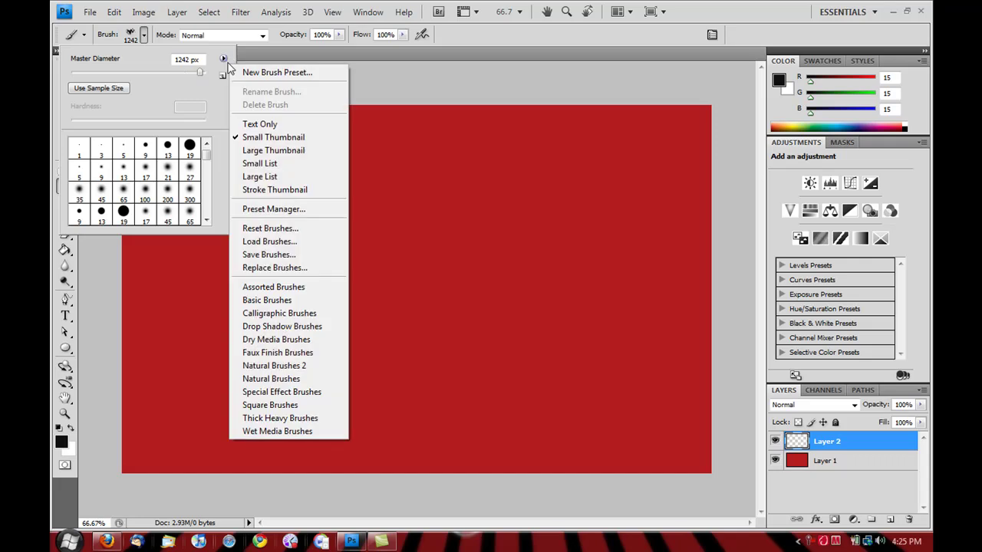
{"action": "left_click", "coordinate": [268, 240]}
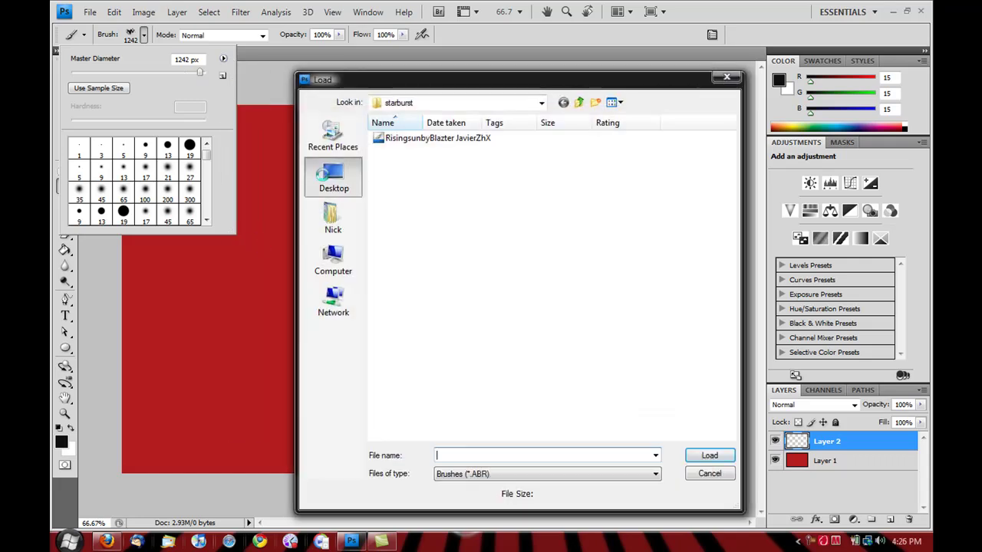
{"action": "left_click", "coordinate": [338, 175]}
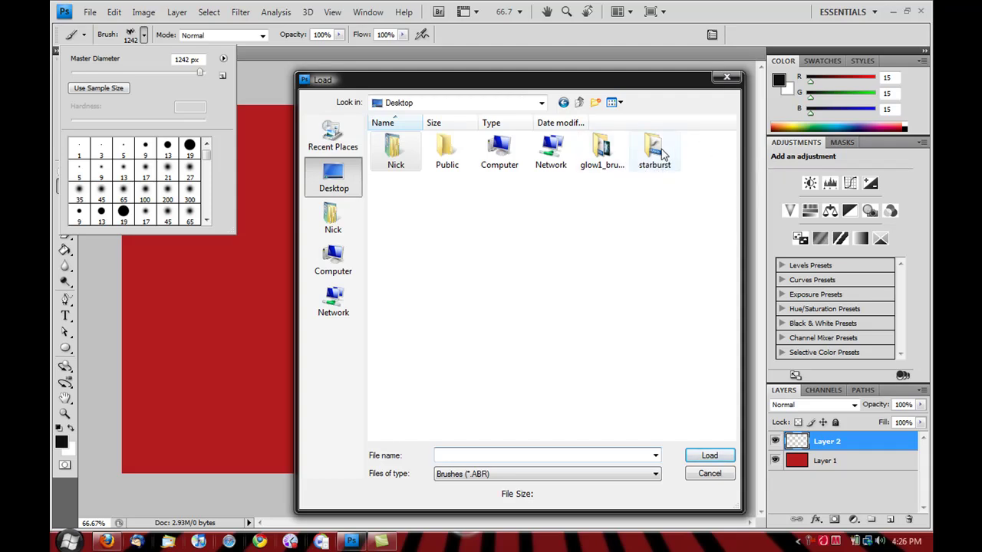
{"action": "left_click", "coordinate": [707, 472]}
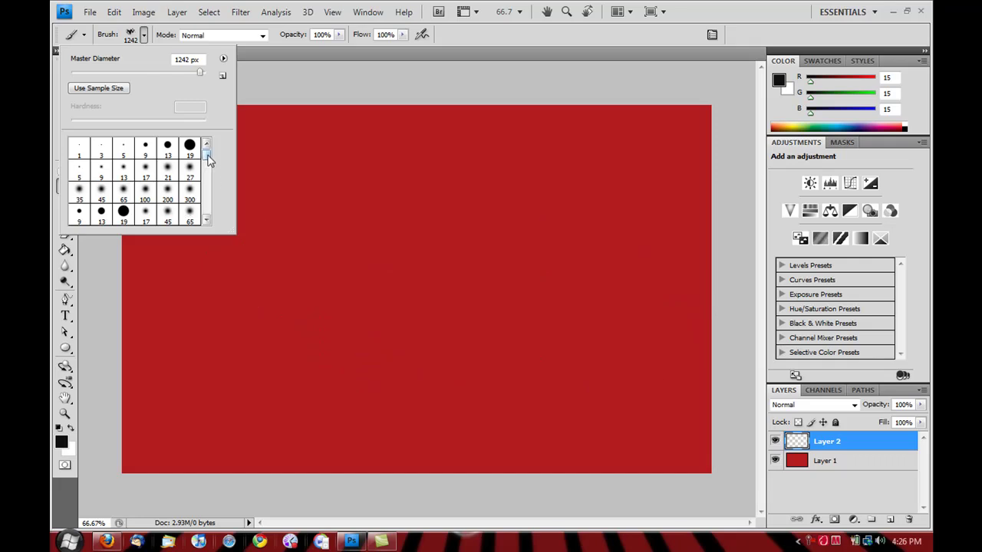
Step: Stamp the 1280 px radiating sunburst brush with a round core once near the middle of the canvas on Layer 2
{"action": "left_click_drag", "start_coordinate": [206, 158], "coordinate": [209, 220]}
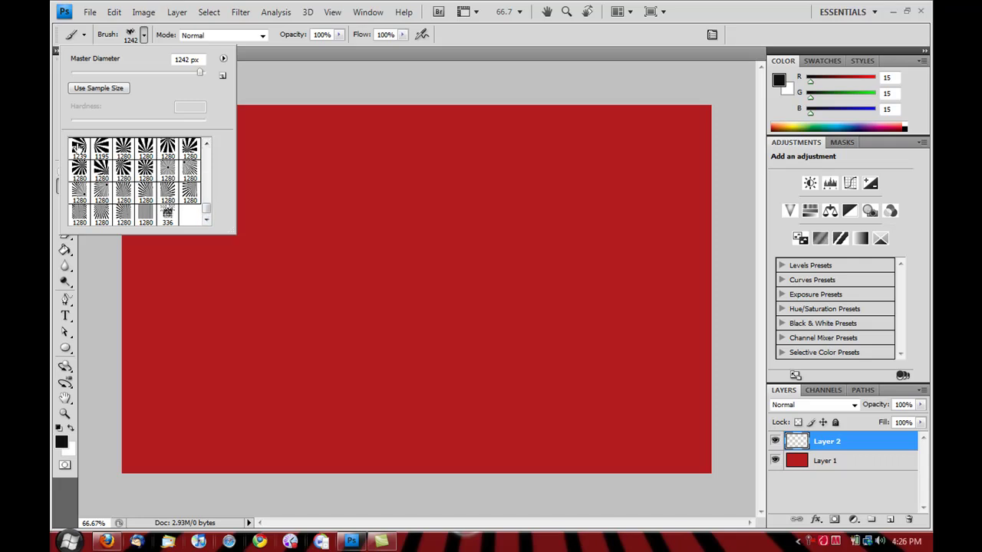
{"action": "left_click", "coordinate": [167, 170]}
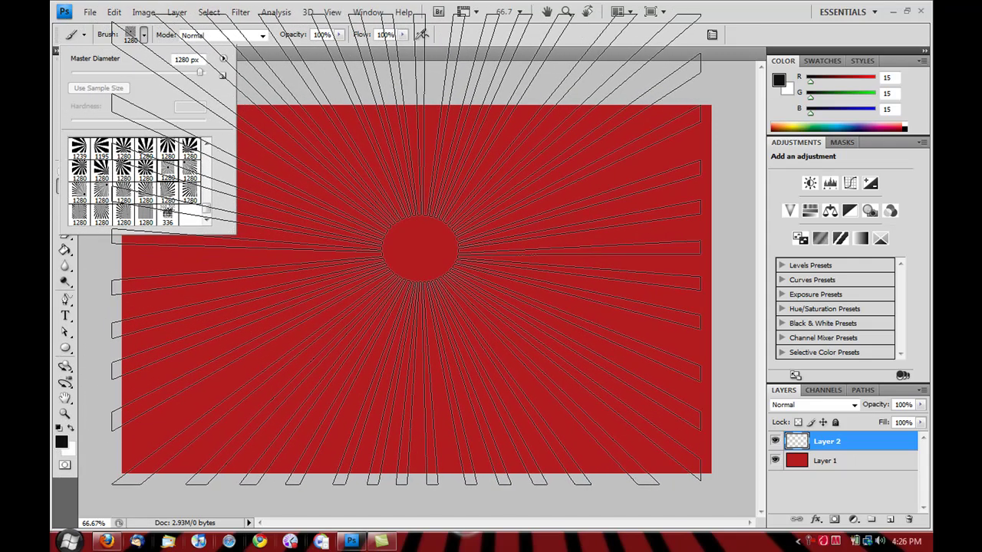
{"action": "left_click", "coordinate": [428, 247]}
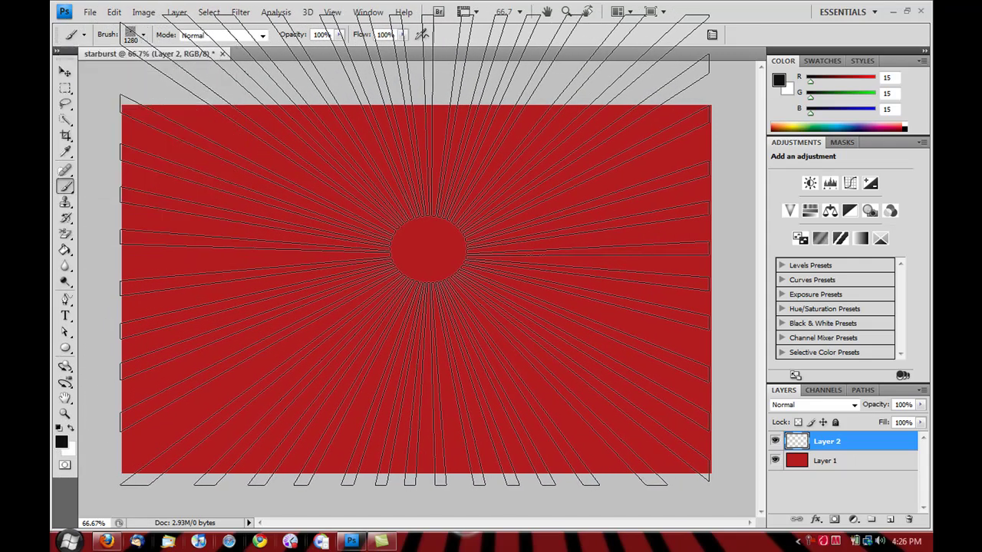
{"action": "left_click", "coordinate": [428, 247]}
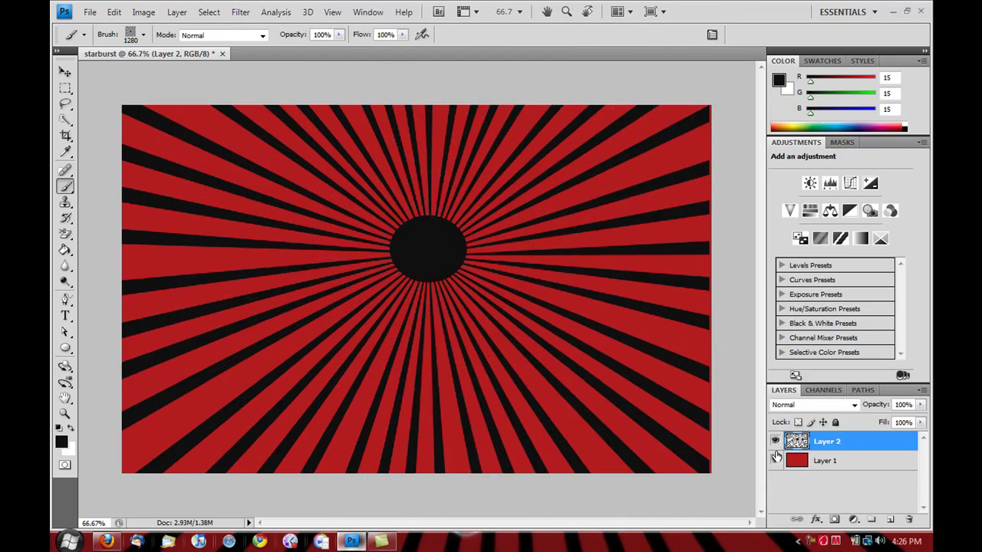
Step: Add a new layer above the sunburst and set the foreground colour to white (ffffff)
{"action": "left_click", "coordinate": [890, 520]}
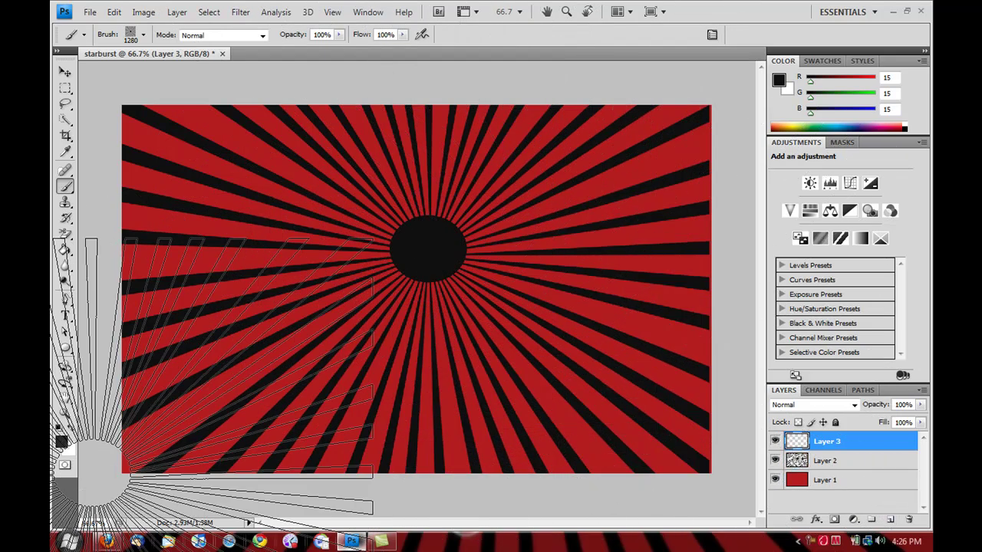
{"action": "left_click", "coordinate": [61, 443]}
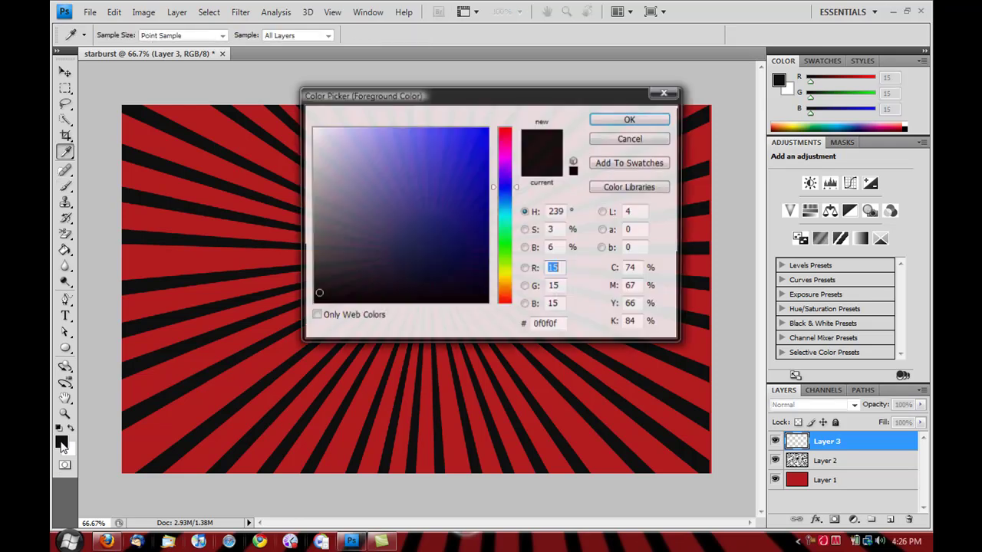
{"action": "left_click_drag", "start_coordinate": [317, 139], "coordinate": [311, 127]}
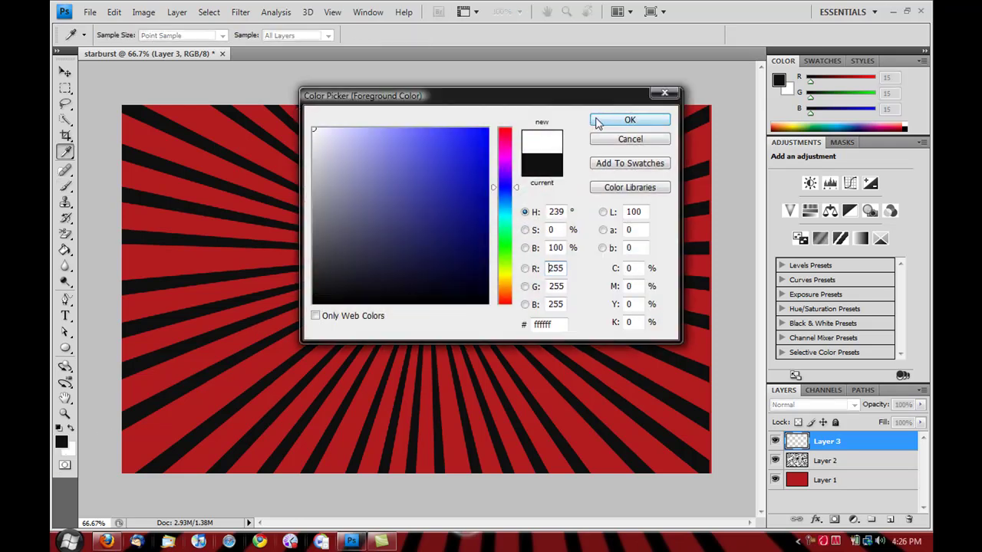
{"action": "left_click", "coordinate": [629, 121]}
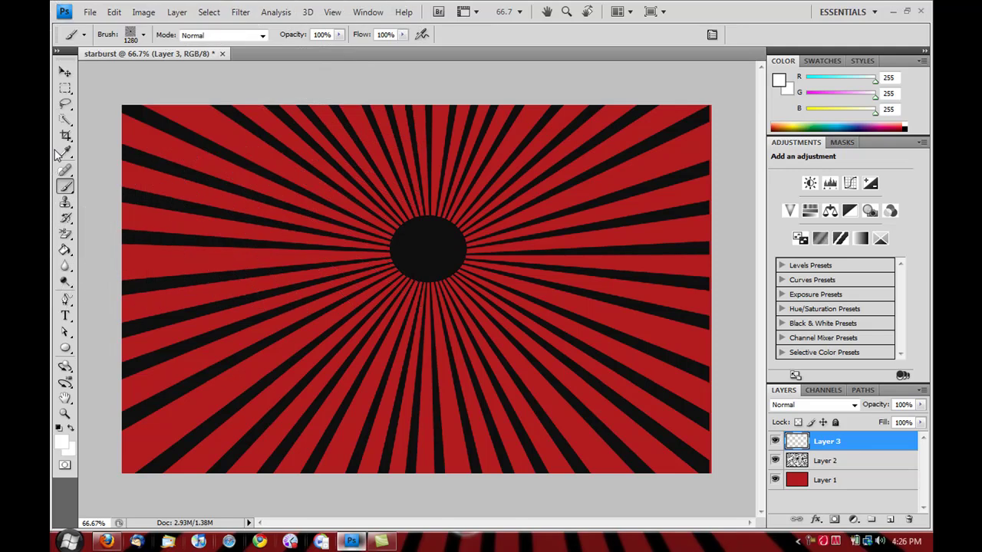
Step: Choose the 1196 px round glow brush with swirling light trails from the brush presets
{"action": "left_click", "coordinate": [142, 36]}
{"action": "scroll", "coordinate": [207, 164], "scroll_direction": "up", "scroll_amount": 3}
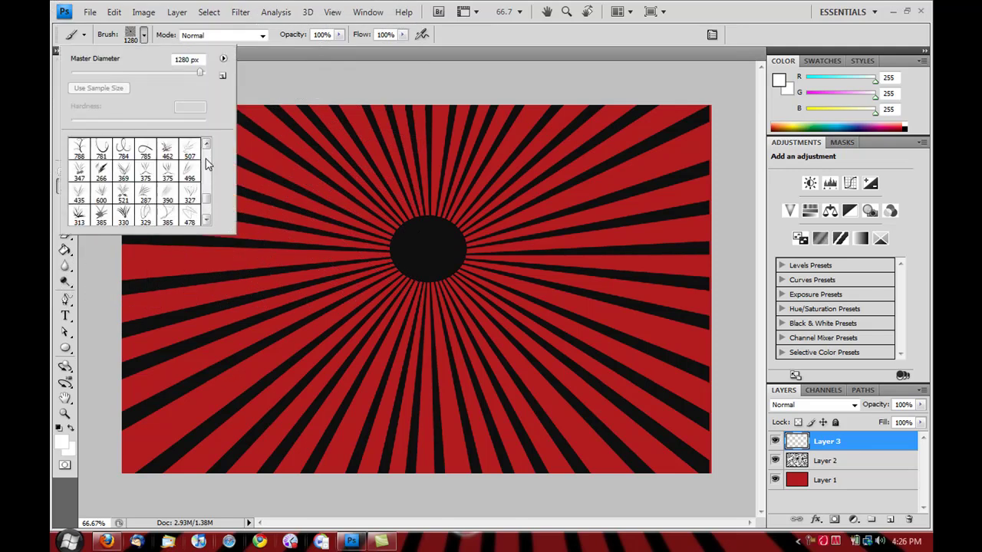
{"action": "scroll", "coordinate": [207, 203], "scroll_direction": "down", "scroll_amount": 10}
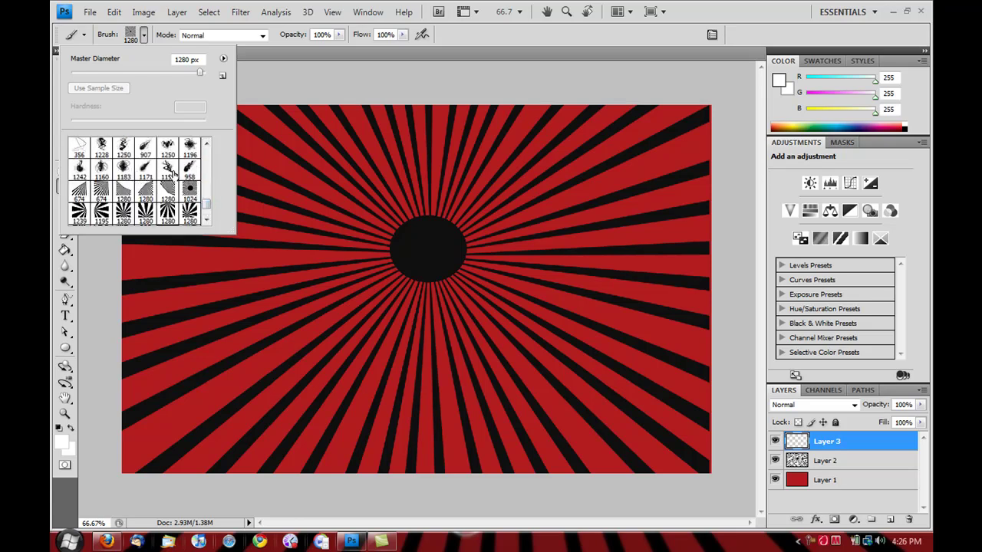
{"action": "left_click", "coordinate": [191, 148]}
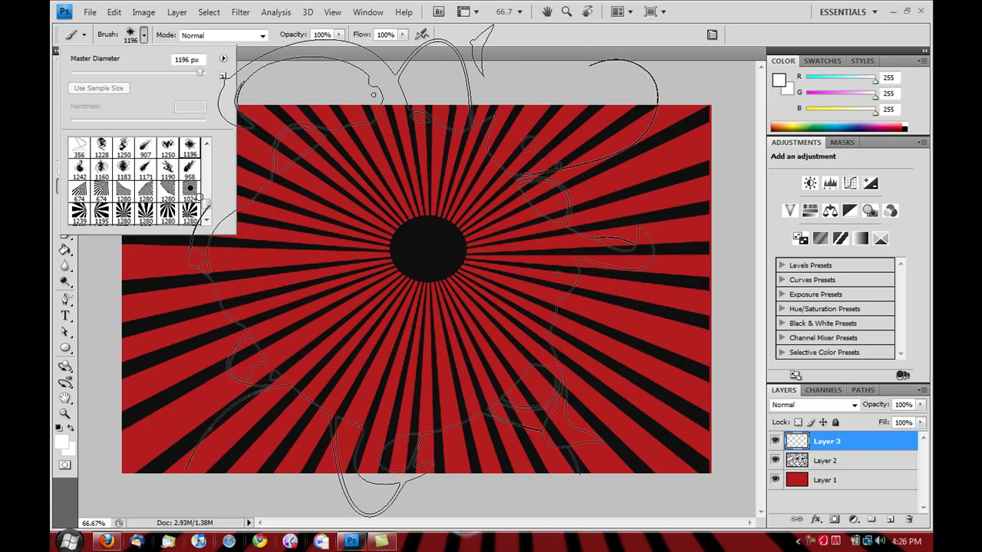
Step: Try stamping the glow brush at 1196 px over the centre of the sunburst, and undo the stamp
{"action": "left_click", "coordinate": [427, 274]}
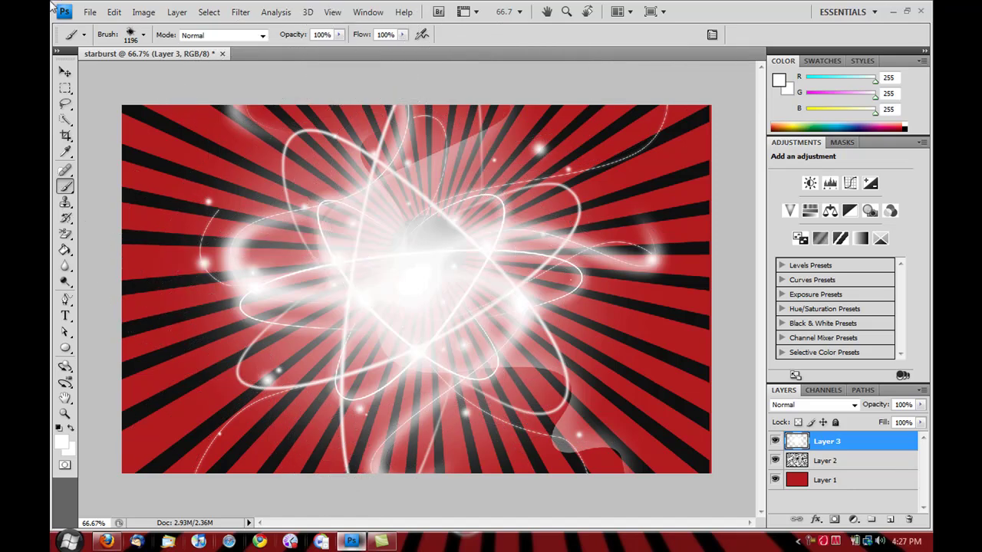
{"action": "left_click", "coordinate": [113, 12]}
{"action": "left_click", "coordinate": [146, 25]}
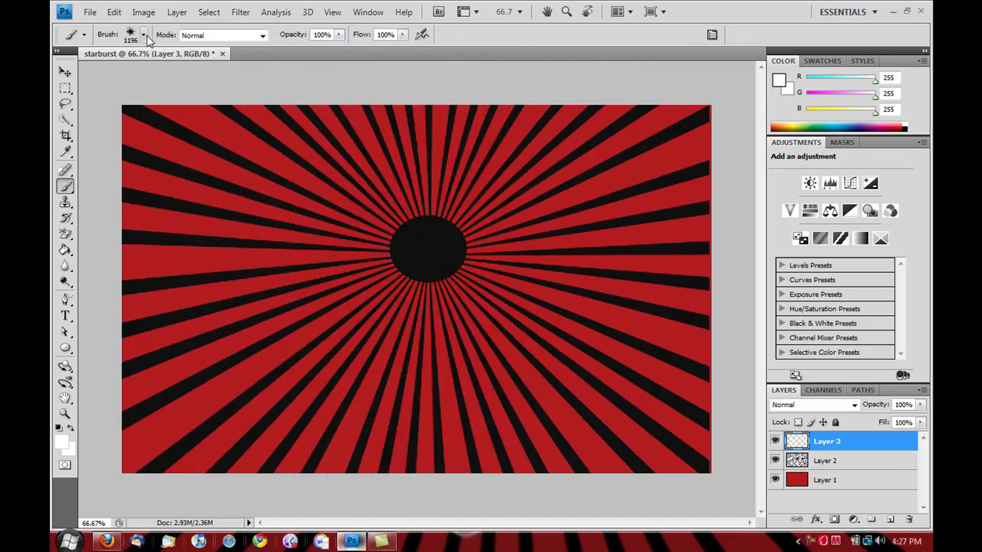
Step: Reduce the glow brush's diameter to 960 px and stamp it in white over the centre of the sunburst
{"action": "left_click", "coordinate": [143, 35]}
{"action": "left_click_drag", "start_coordinate": [199, 77], "coordinate": [208, 70]}
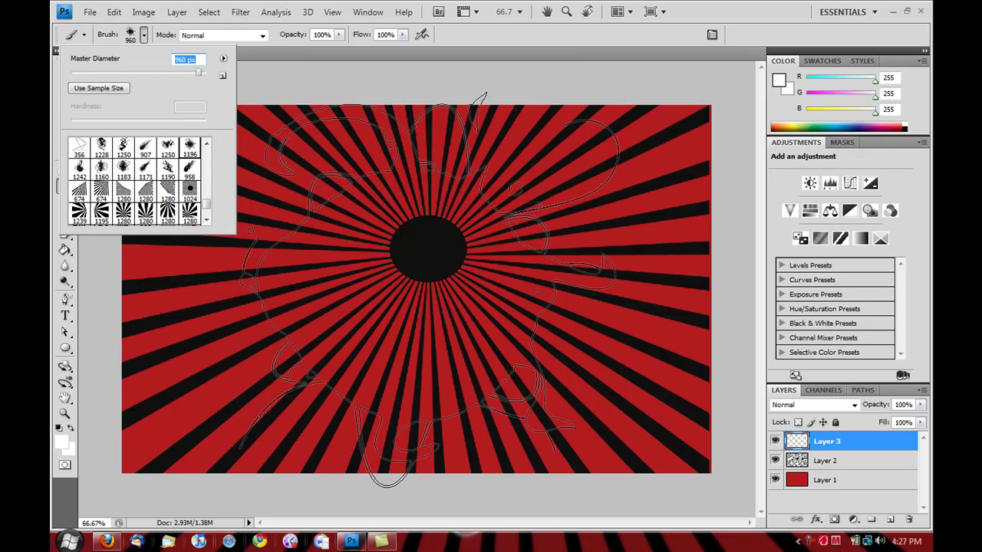
{"action": "left_click", "coordinate": [428, 288]}
{"action": "left_click", "coordinate": [418, 285]}
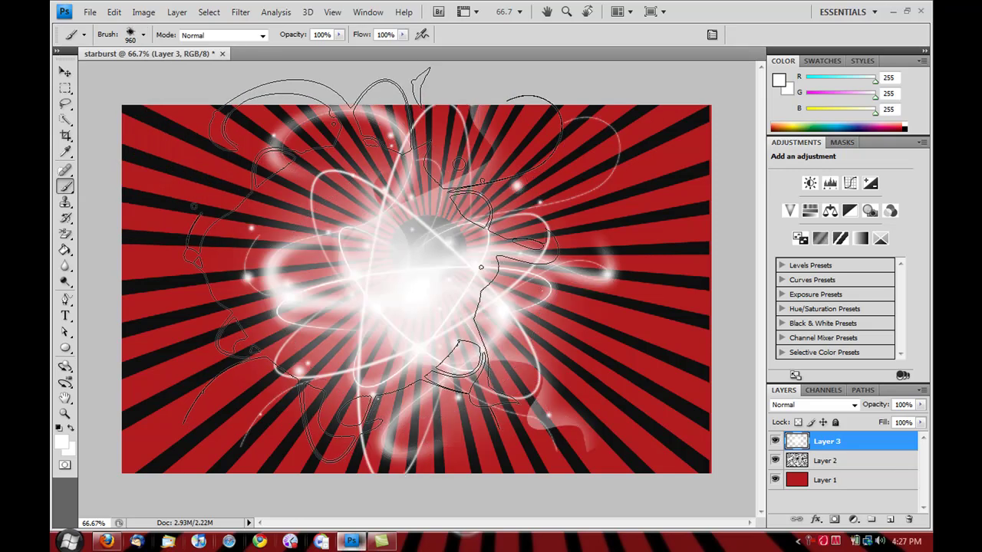
Step: Choose the wide 1250 px glow brush, enlarge it to 1399 px and stamp it twice in white across the centre of the sunburst
{"action": "left_click", "coordinate": [143, 35]}
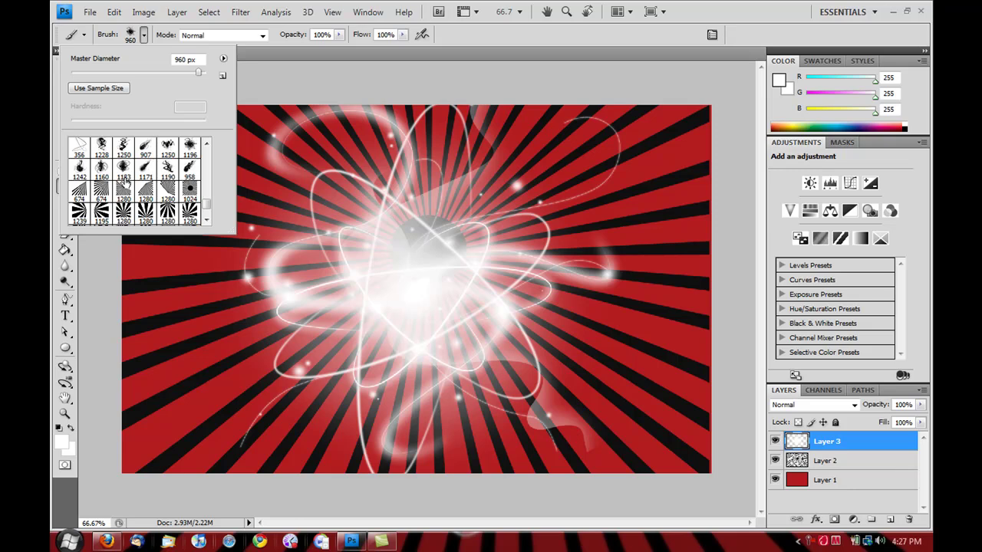
{"action": "left_click", "coordinate": [170, 150]}
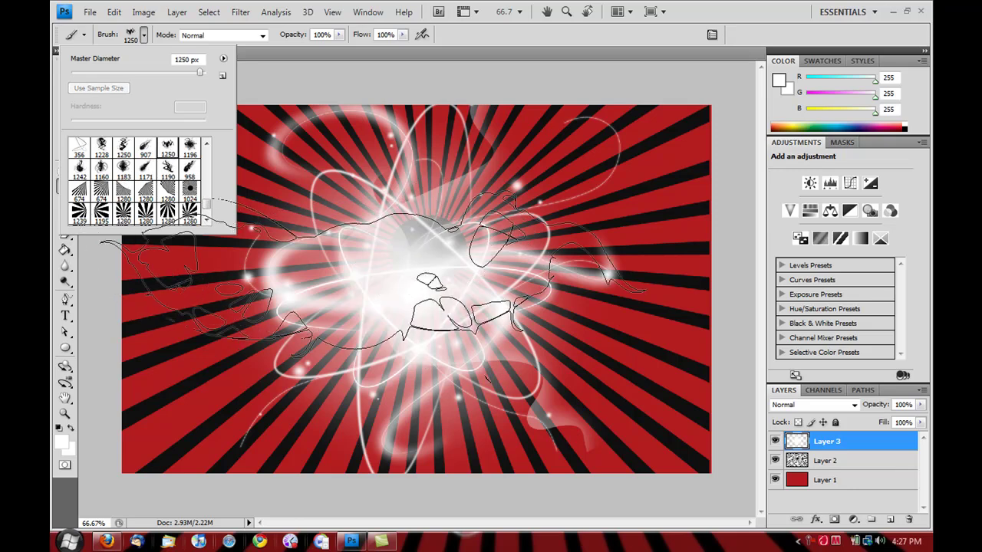
{"action": "left_click_drag", "start_coordinate": [200, 75], "coordinate": [200, 73]}
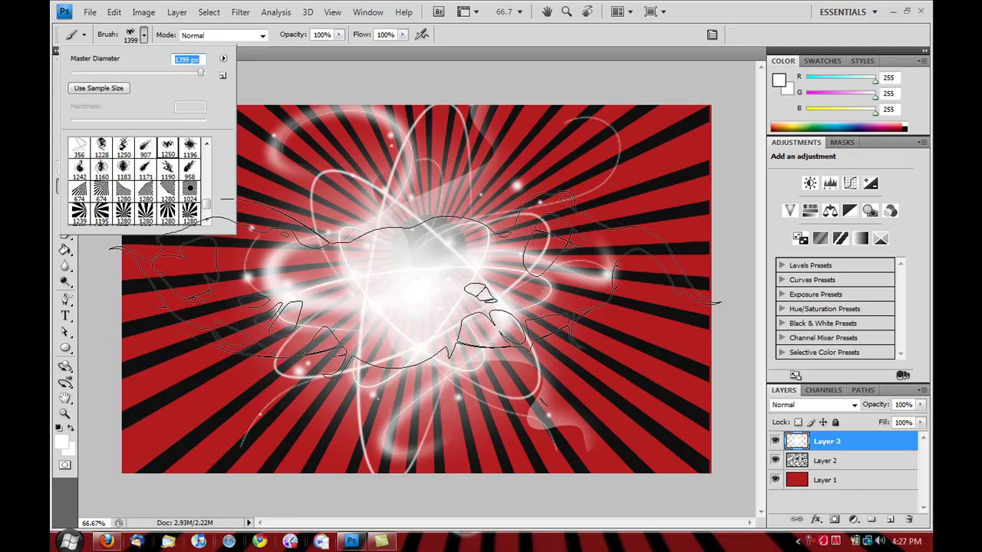
{"action": "left_click", "coordinate": [422, 299]}
{"action": "left_click", "coordinate": [421, 303]}
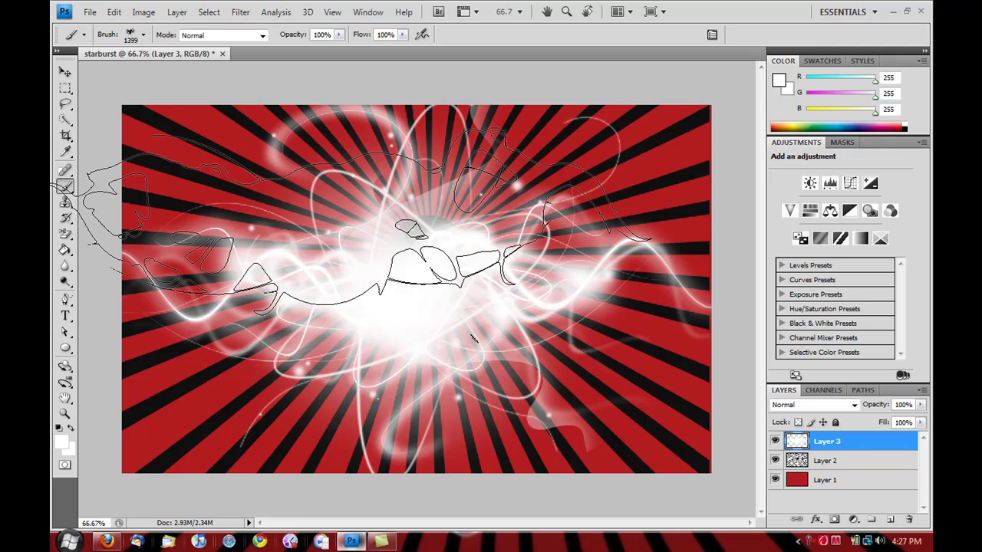
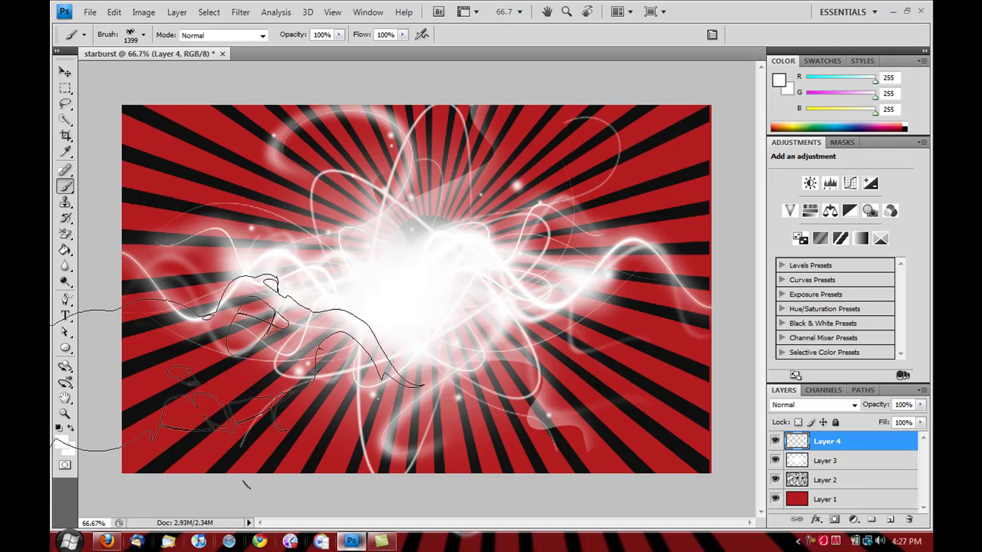
Step: Draw a white circle with the Ellipse tool over the central glow and move it towards the middle of the canvas
{"action": "left_click", "coordinate": [66, 348]}
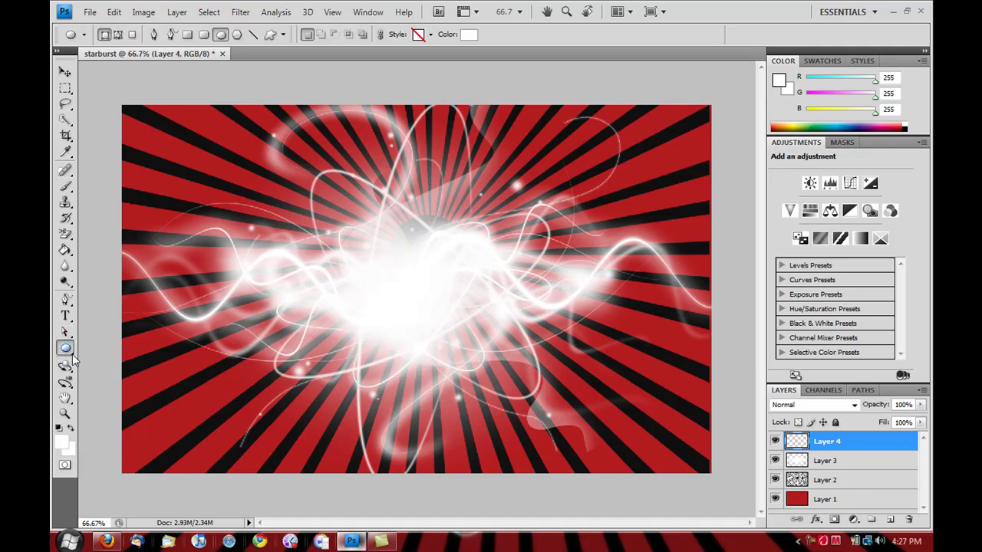
{"action": "left_click", "coordinate": [68, 349]}
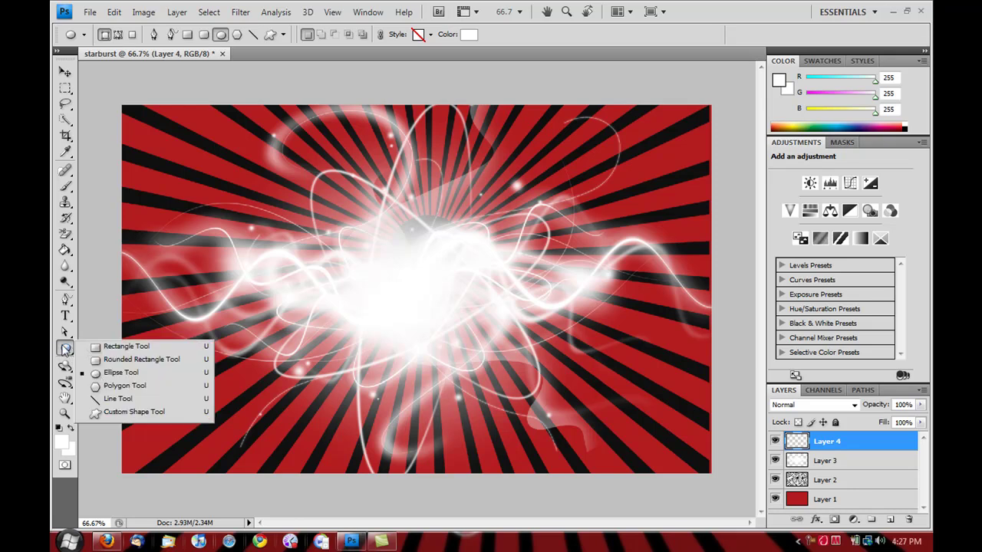
{"action": "left_click", "coordinate": [69, 349]}
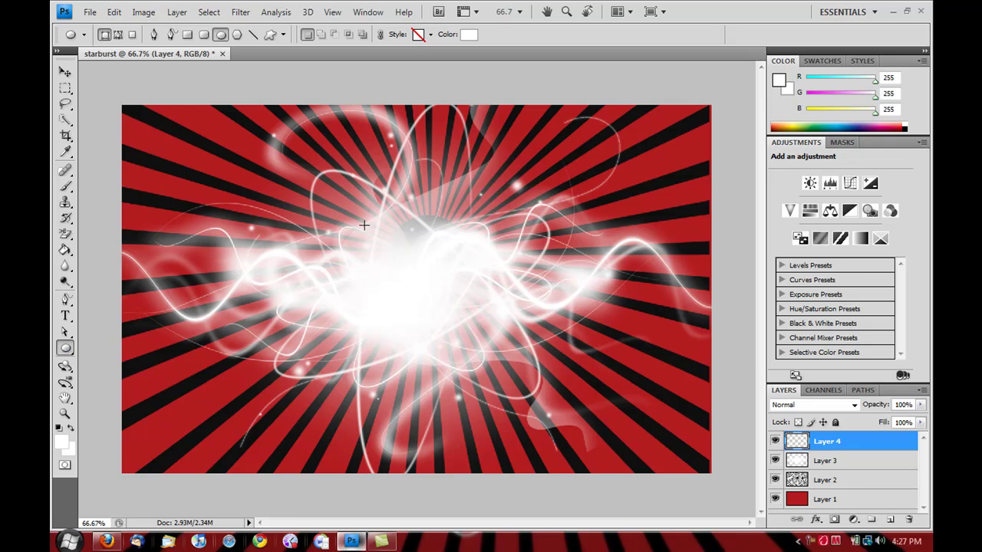
{"action": "left_click_drag", "start_coordinate": [355, 208], "coordinate": [560, 388]}
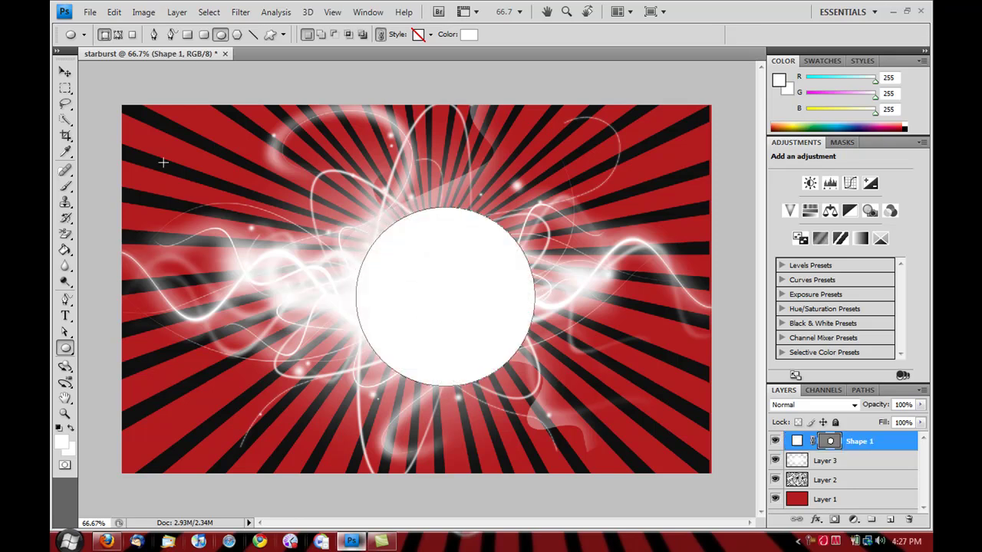
{"action": "left_click", "coordinate": [66, 72]}
{"action": "mouse_move", "coordinate": [439, 273]}
{"action": "left_mouse_down"}
{"action": "mouse_move", "coordinate": [396, 264]}
{"action": "mouse_move", "coordinate": [425, 285]}
{"action": "left_mouse_up"}
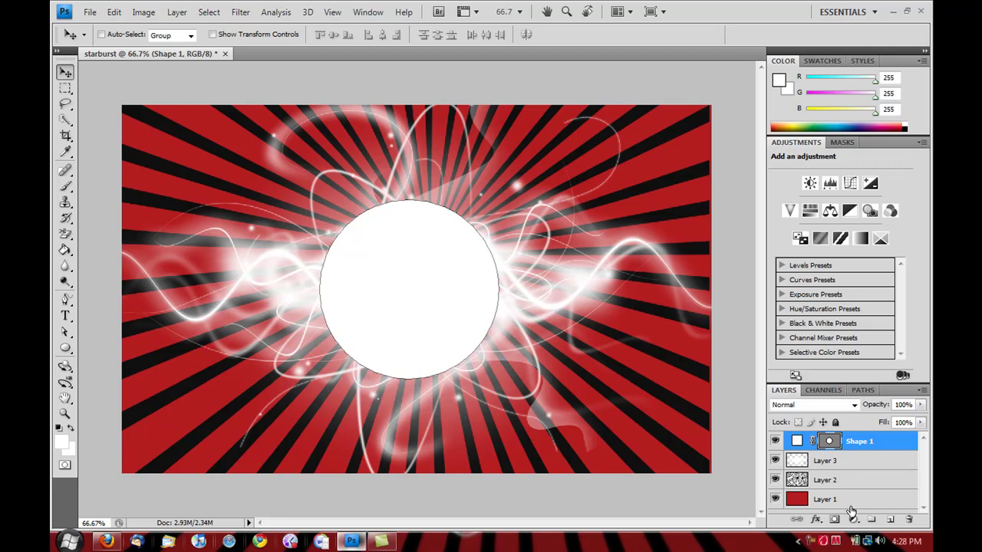
Step: Open the circle layer's blending options and enable Drop Shadow, Inner Shadow, Outer Glow and Inner Glow
{"action": "right_click", "coordinate": [872, 443]}
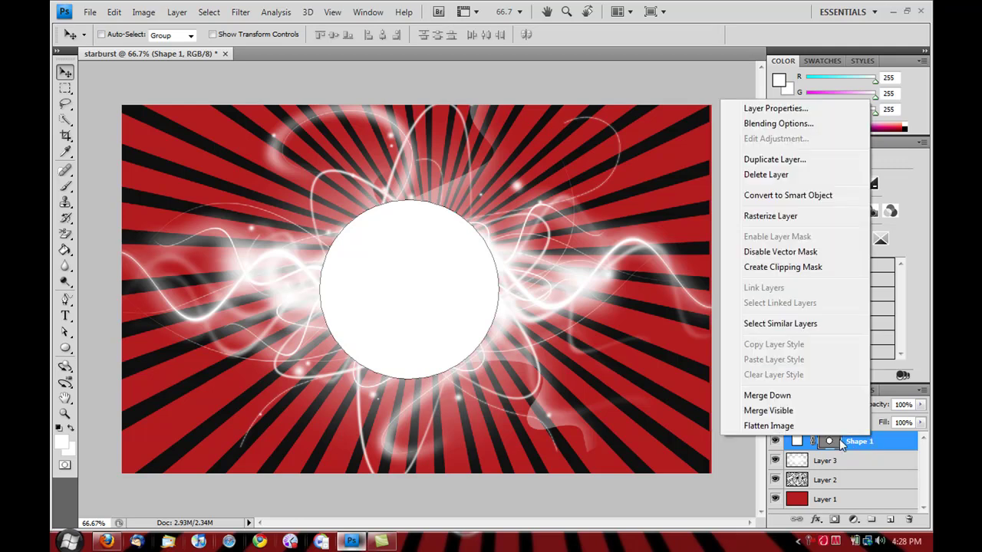
{"action": "left_click", "coordinate": [757, 125]}
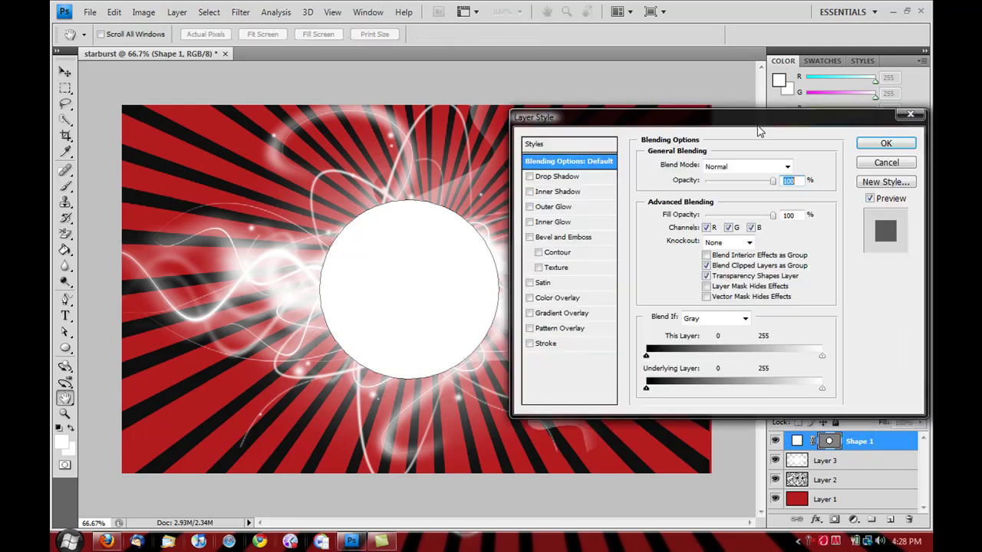
{"action": "left_click", "coordinate": [541, 177]}
{"action": "left_click", "coordinate": [546, 192]}
{"action": "left_click", "coordinate": [548, 206]}
{"action": "left_click", "coordinate": [552, 223]}
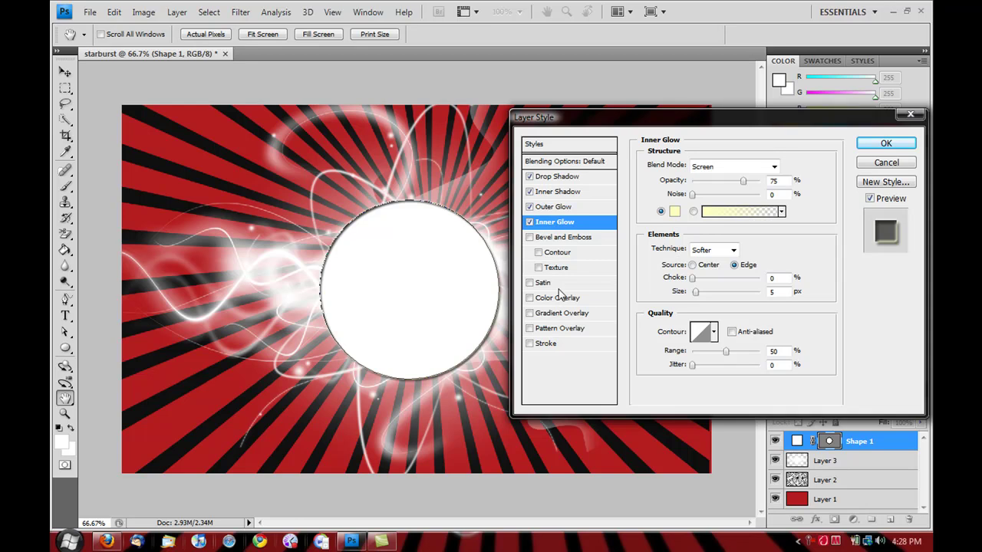
Step: Add a Gradient Overlay to the circle, load the Foreground to Background preset and make its start colour stop black
{"action": "left_click", "coordinate": [546, 318]}
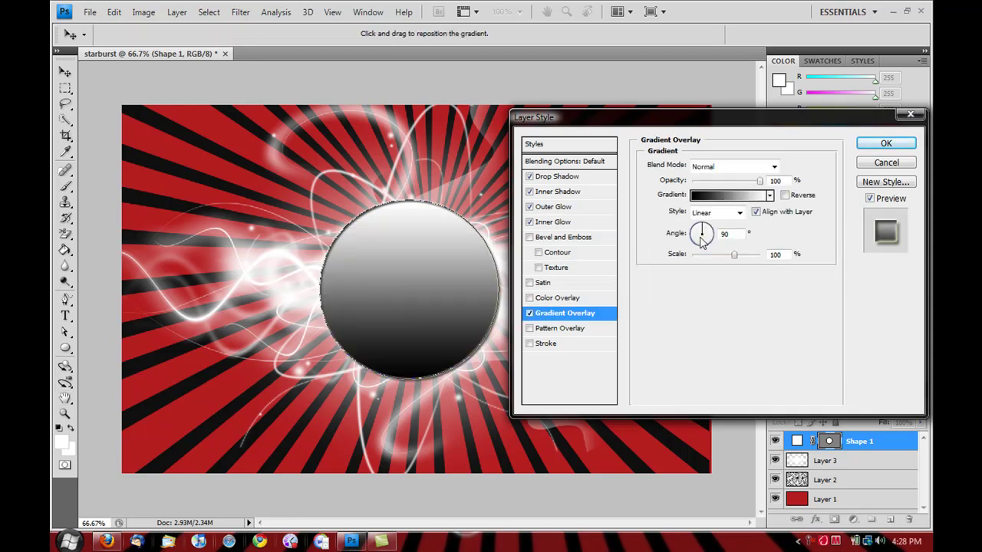
{"action": "left_click", "coordinate": [712, 197]}
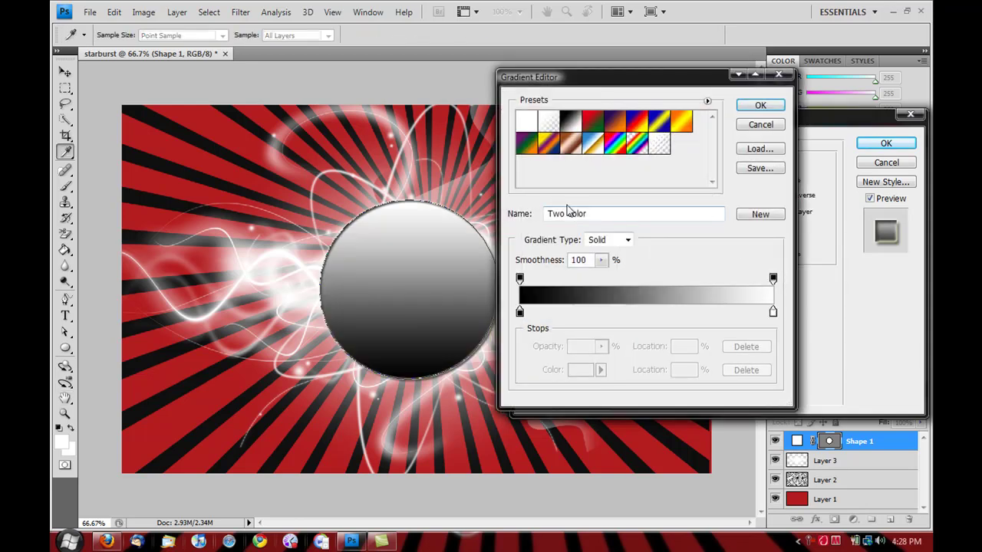
{"action": "left_click", "coordinate": [525, 121]}
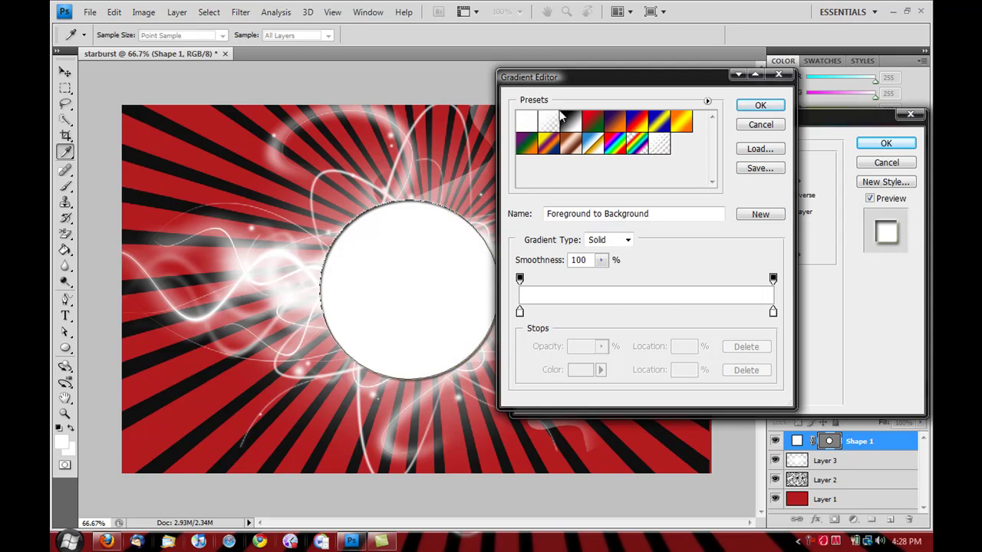
{"action": "double_click", "coordinate": [520, 312]}
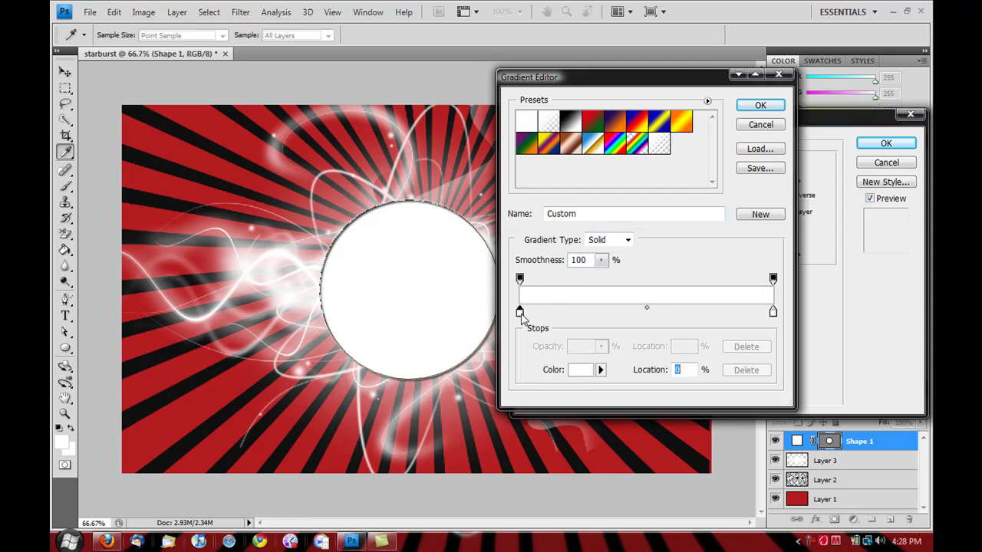
{"action": "left_click", "coordinate": [388, 244]}
{"action": "left_click_drag", "start_coordinate": [362, 278], "coordinate": [314, 303]}
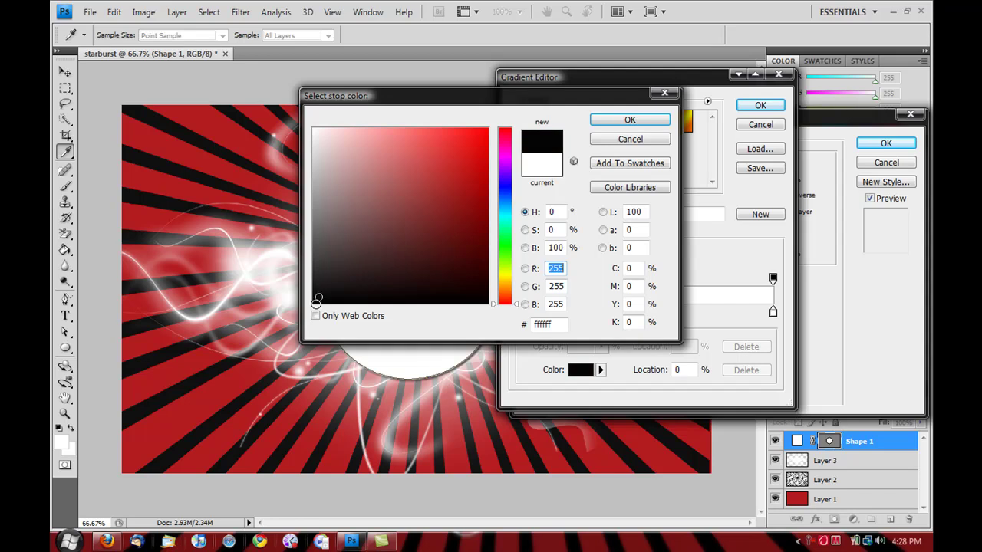
{"action": "left_click", "coordinate": [630, 120]}
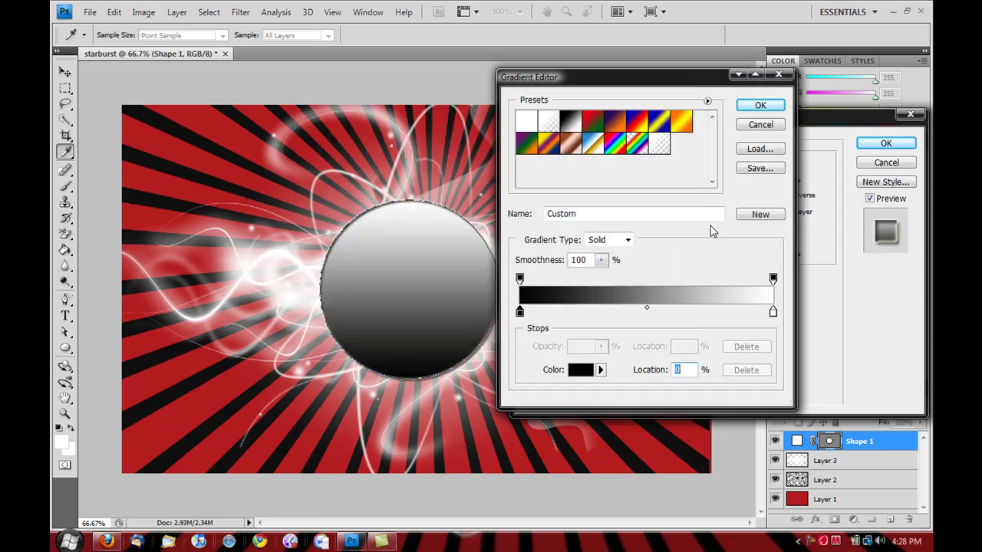
Step: Set the gradient's end colour stop to bright red and accept the black-to-red gradient
{"action": "double_click", "coordinate": [773, 312]}
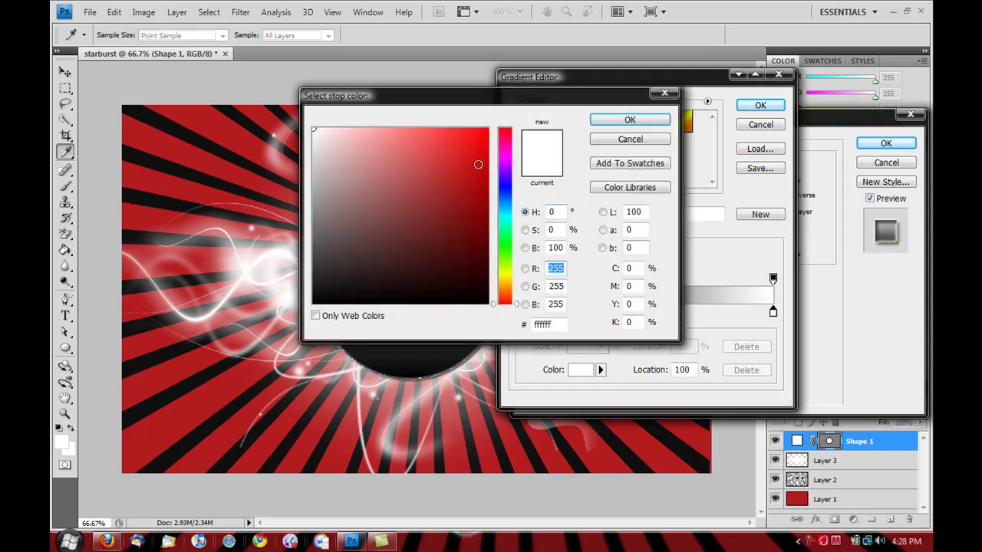
{"action": "left_click_drag", "start_coordinate": [478, 163], "coordinate": [497, 122]}
{"action": "left_click", "coordinate": [630, 120]}
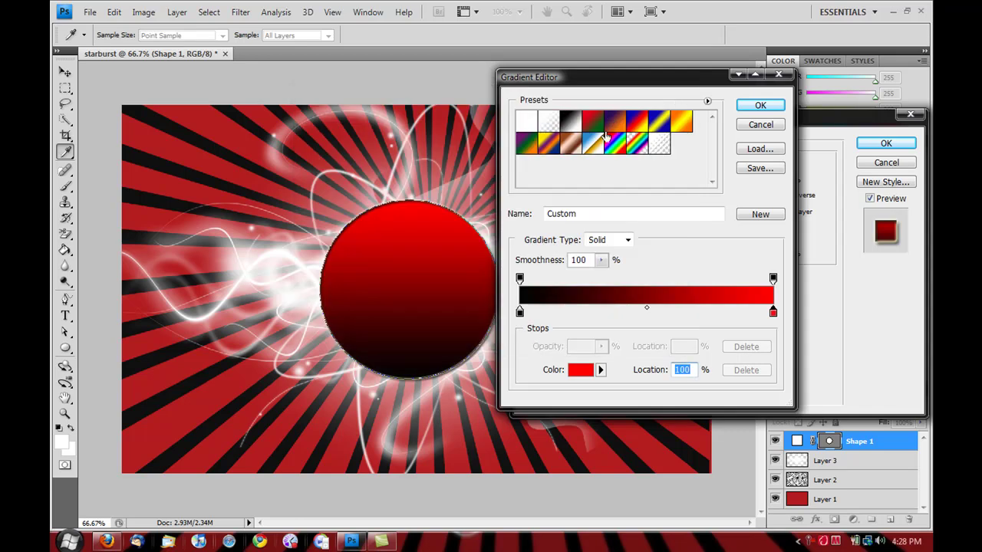
{"action": "left_click", "coordinate": [758, 104]}
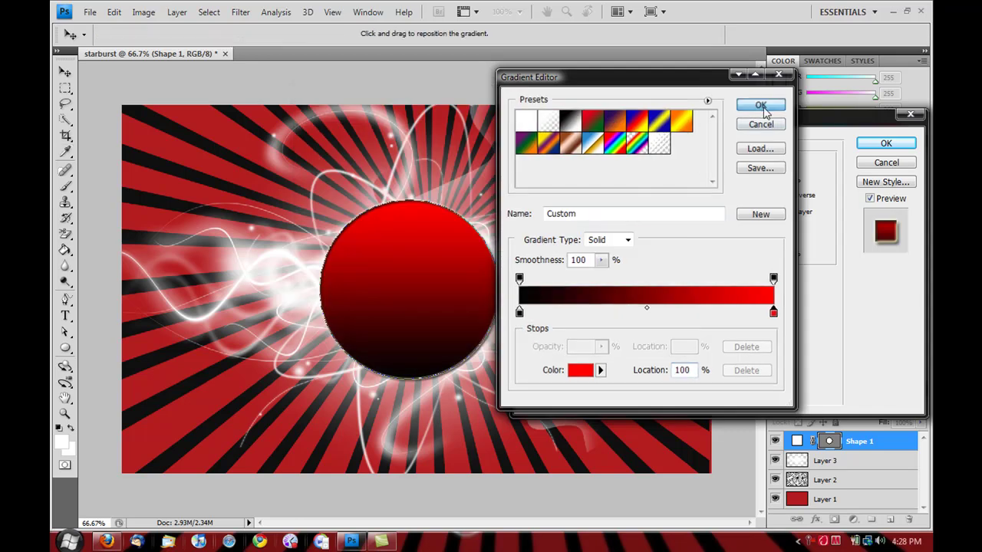
Step: Add a white (ffffff) stroke to the circle, apply the layer style and shift the circle slightly right to centre it
{"action": "left_click", "coordinate": [534, 346]}
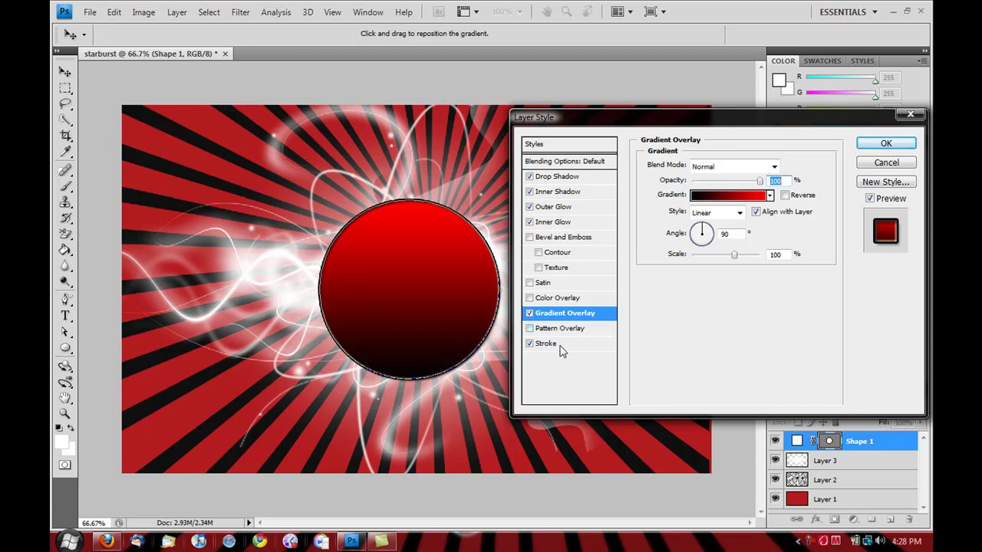
{"action": "left_click", "coordinate": [545, 343]}
{"action": "left_click", "coordinate": [669, 259]}
{"action": "left_click", "coordinate": [359, 181]}
{"action": "left_click_drag", "start_coordinate": [334, 161], "coordinate": [313, 127]}
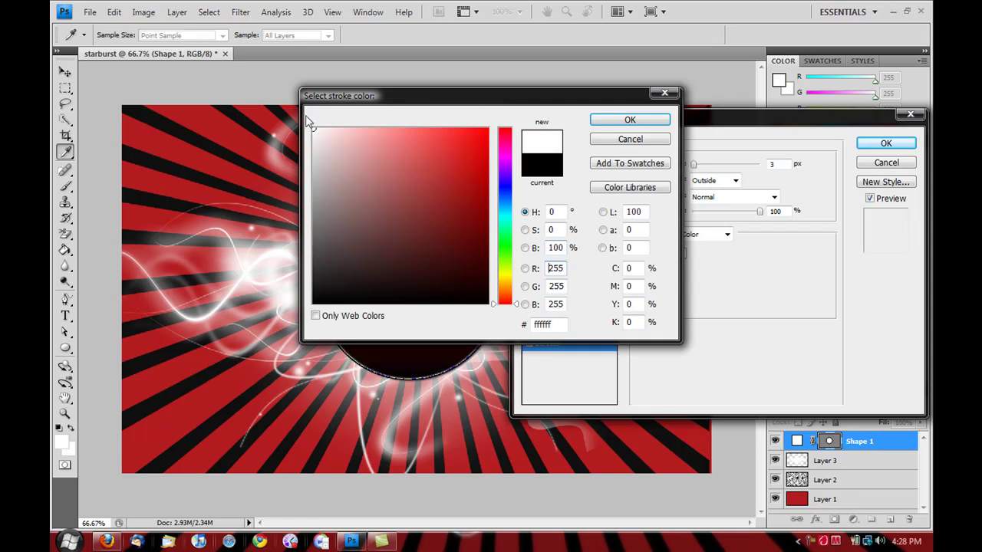
{"action": "left_click", "coordinate": [629, 121]}
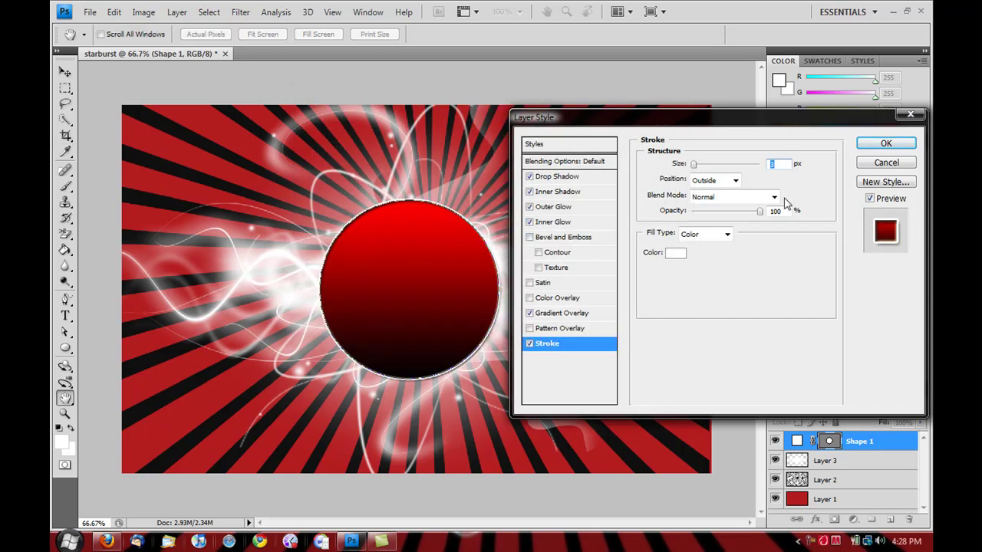
{"action": "left_click", "coordinate": [902, 146]}
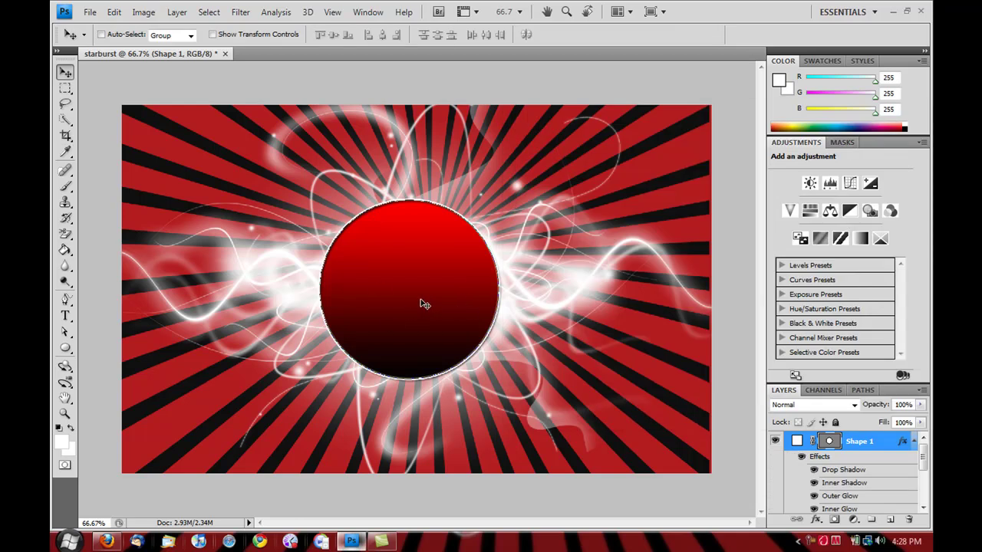
{"action": "left_click_drag", "start_coordinate": [423, 303], "coordinate": [426, 303]}
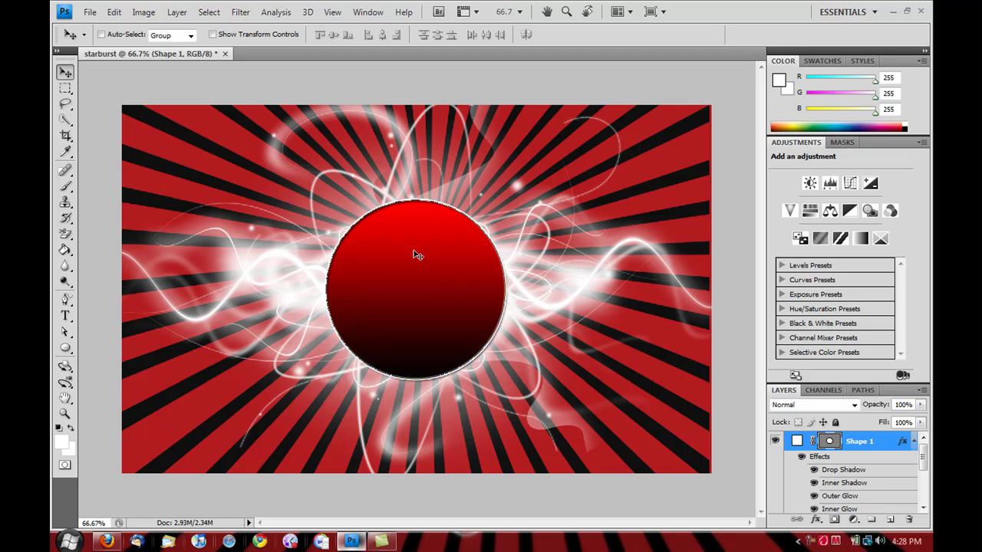
Step: Add a new layer and enter the white text "PCH" in a text box on the circle, widening the box to fit
{"action": "left_click", "coordinate": [890, 519]}
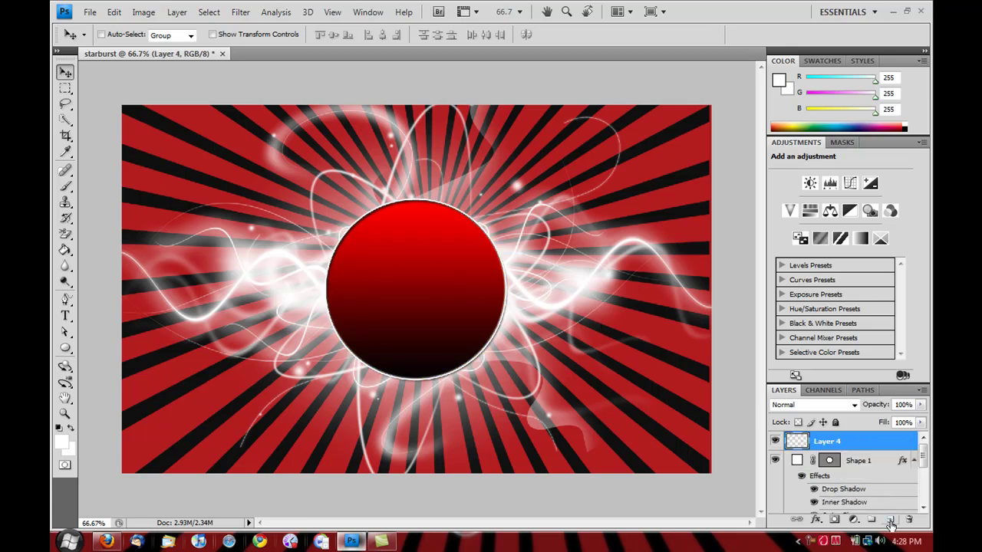
{"action": "left_click", "coordinate": [66, 316]}
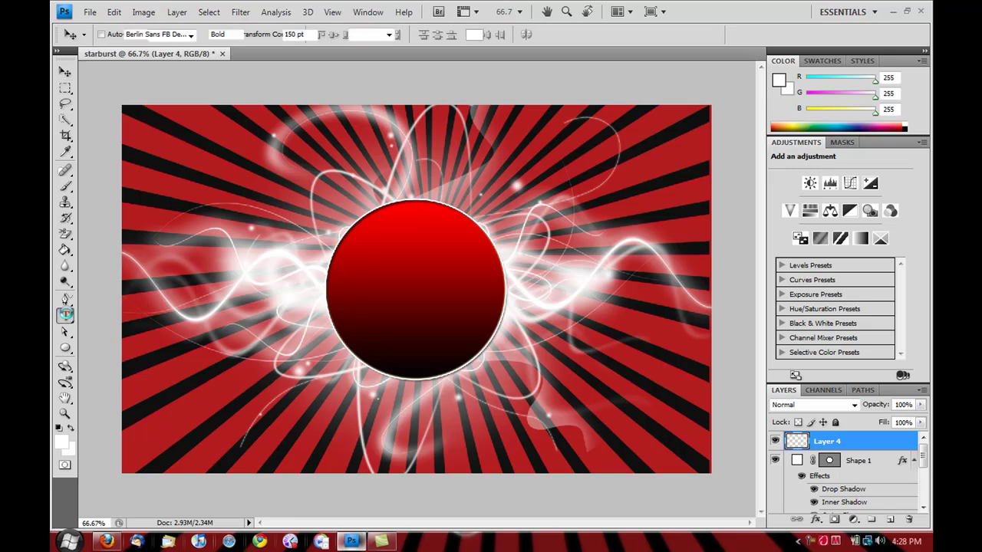
{"action": "left_click_drag", "start_coordinate": [345, 258], "coordinate": [471, 335]}
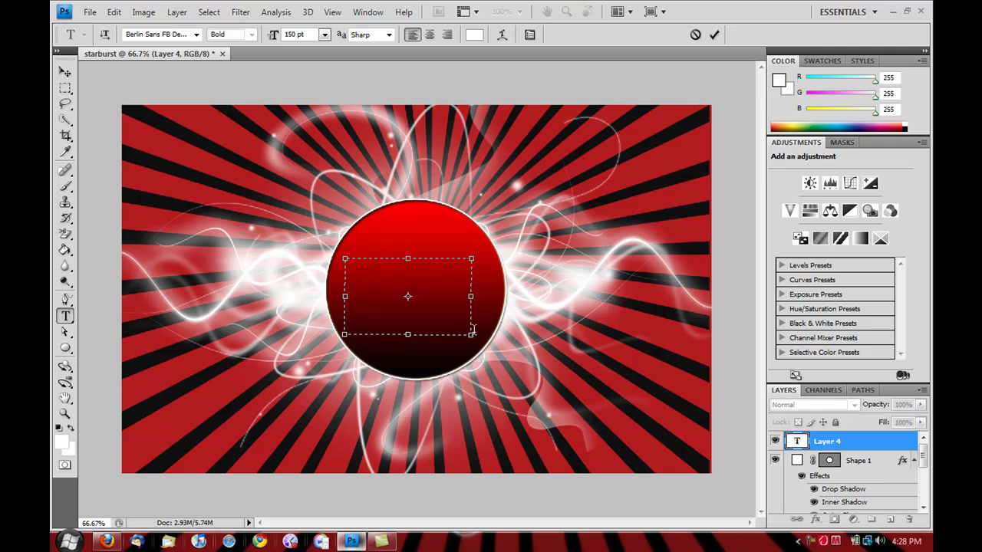
{"action": "type", "text": "PC"}
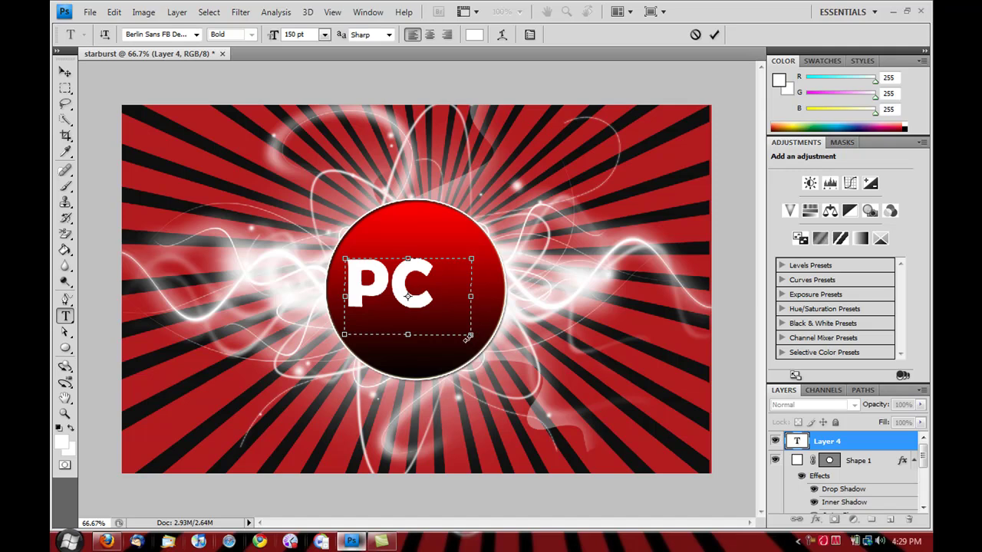
{"action": "left_click_drag", "start_coordinate": [474, 337], "coordinate": [505, 349]}
{"action": "type", "text": "H"}
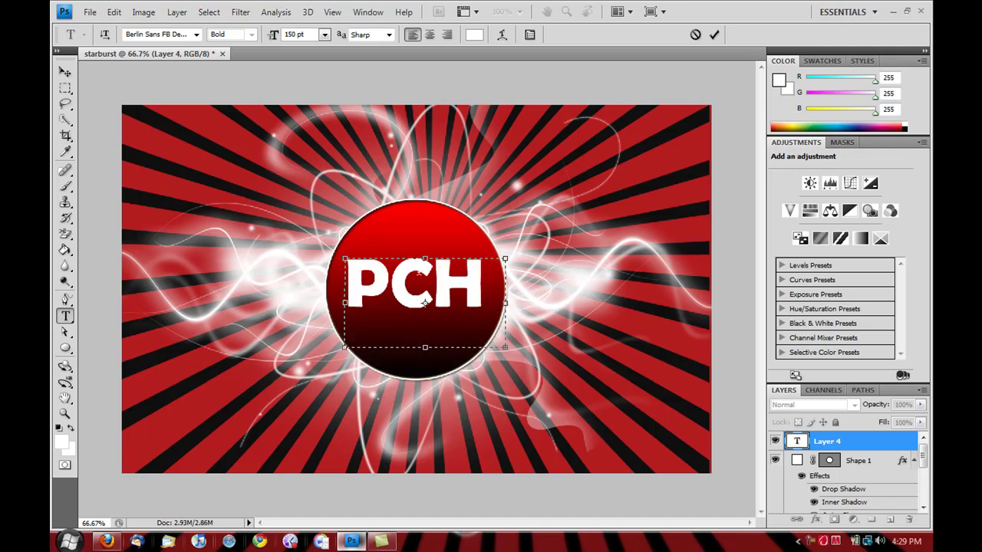
Step: Move the "PCH" text slightly down to the middle of the circle
{"action": "left_click", "coordinate": [65, 72]}
{"action": "left_click_drag", "start_coordinate": [409, 291], "coordinate": [413, 292]}
{"action": "key", "text": "shift+Left"}
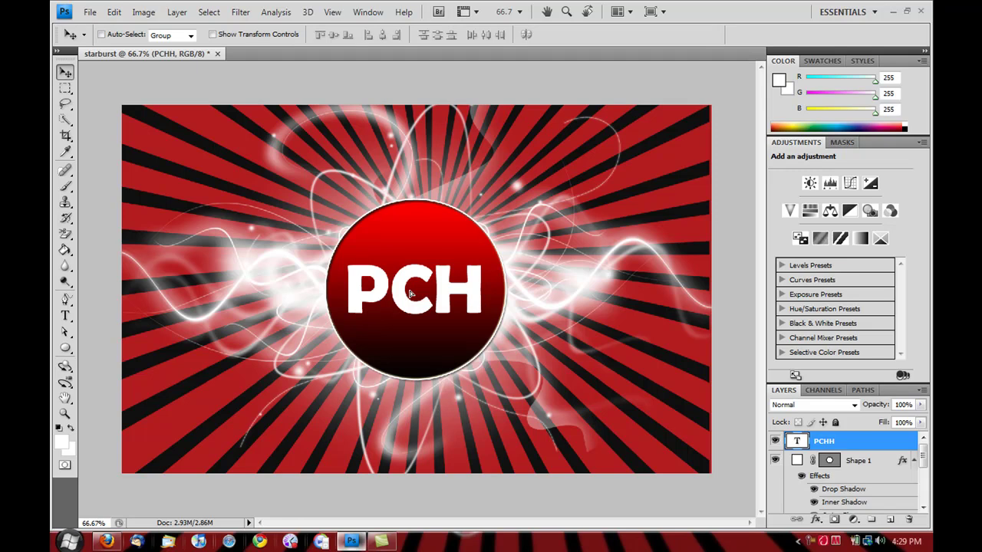
Step: Save a copy of the wallpaper to the desktop in PNG format under the file name "starburst 1"
{"action": "left_click", "coordinate": [89, 12]}
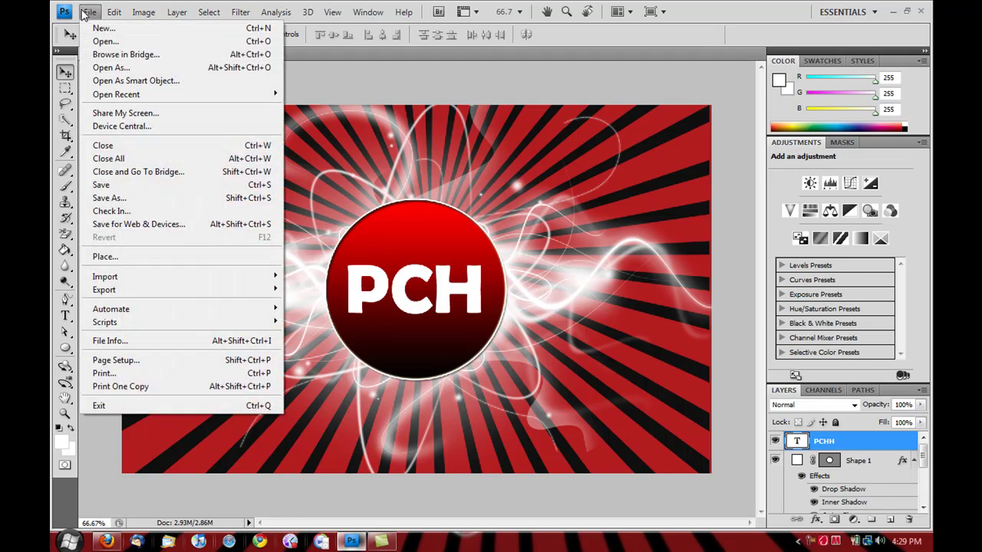
{"action": "left_click", "coordinate": [128, 200]}
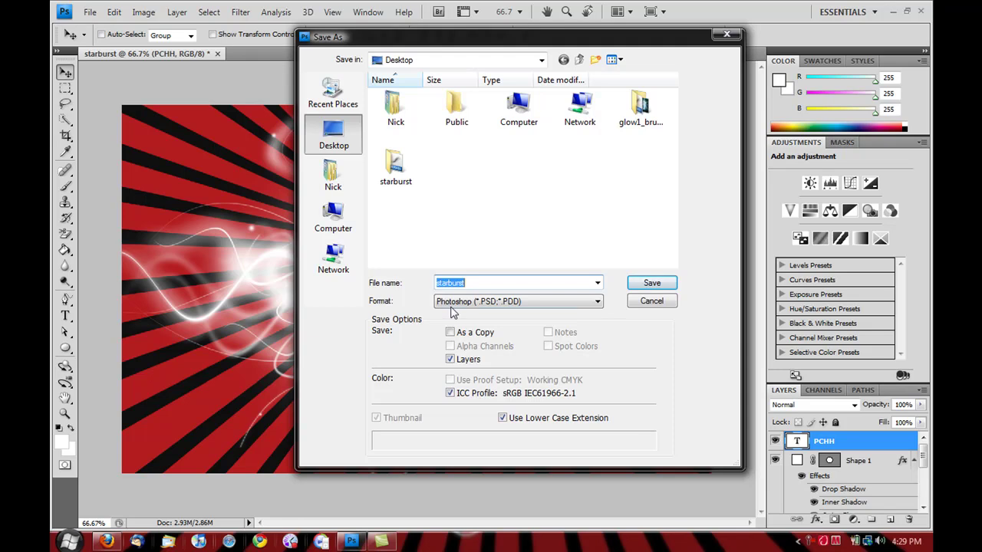
{"action": "left_click", "coordinate": [452, 304]}
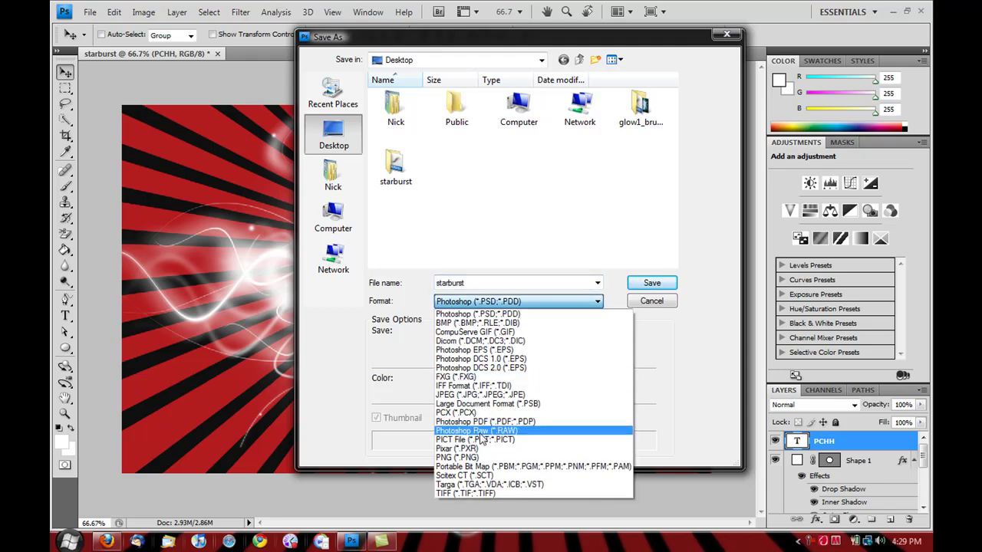
{"action": "left_click", "coordinate": [479, 463]}
{"action": "left_click_drag", "start_coordinate": [495, 281], "coordinate": [372, 285]}
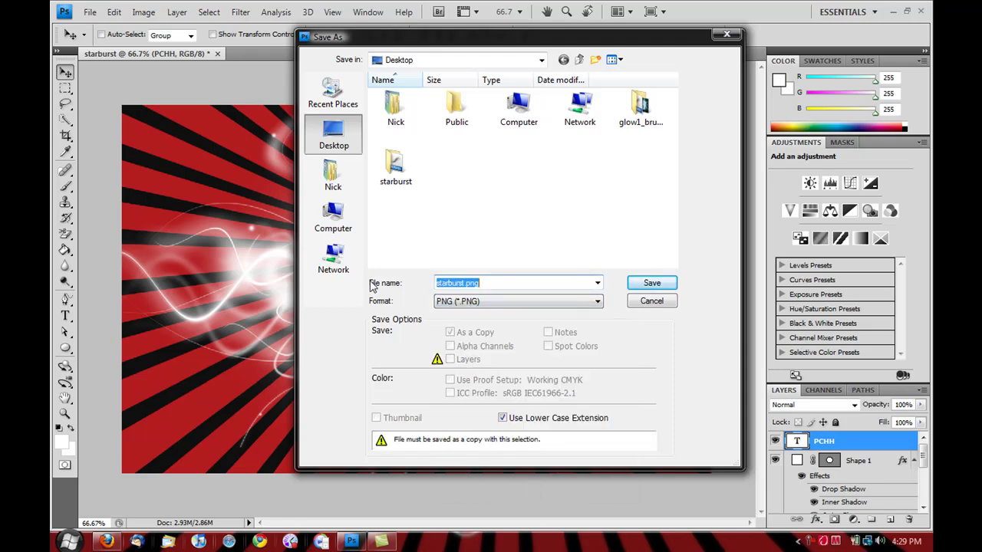
{"action": "type", "text": "star"}
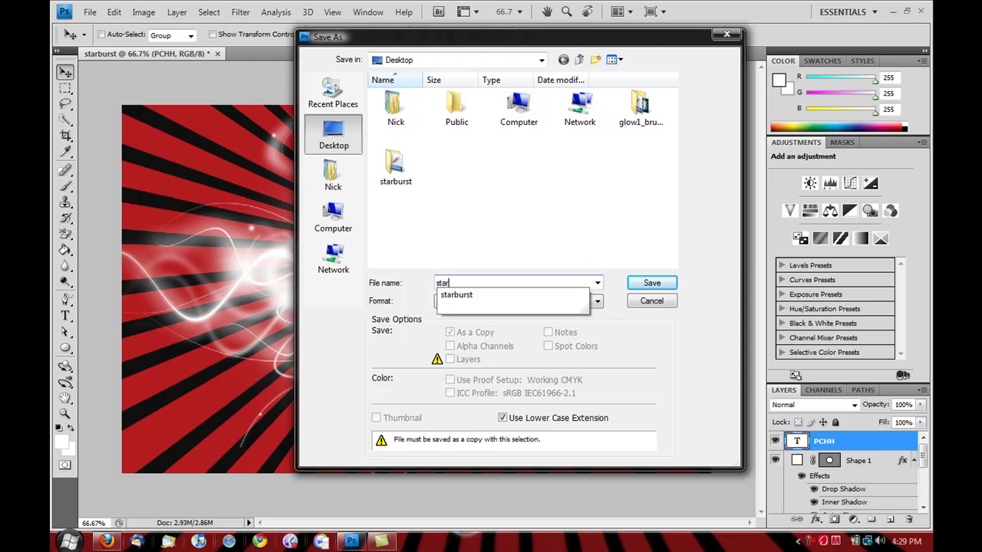
{"action": "type", "text": "burst "}
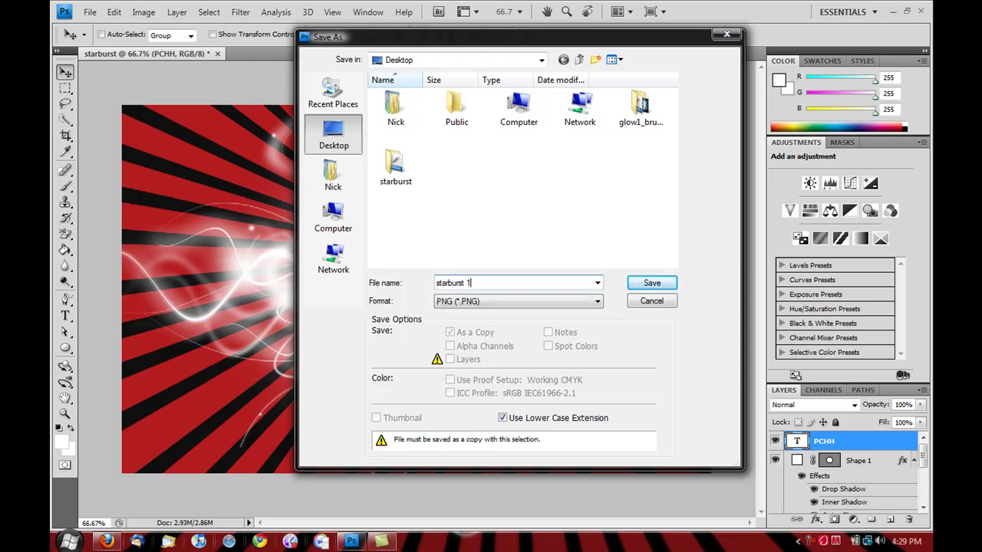
{"action": "type", "text": "1"}
{"action": "left_click", "coordinate": [647, 286]}
{"action": "left_click", "coordinate": [547, 258]}
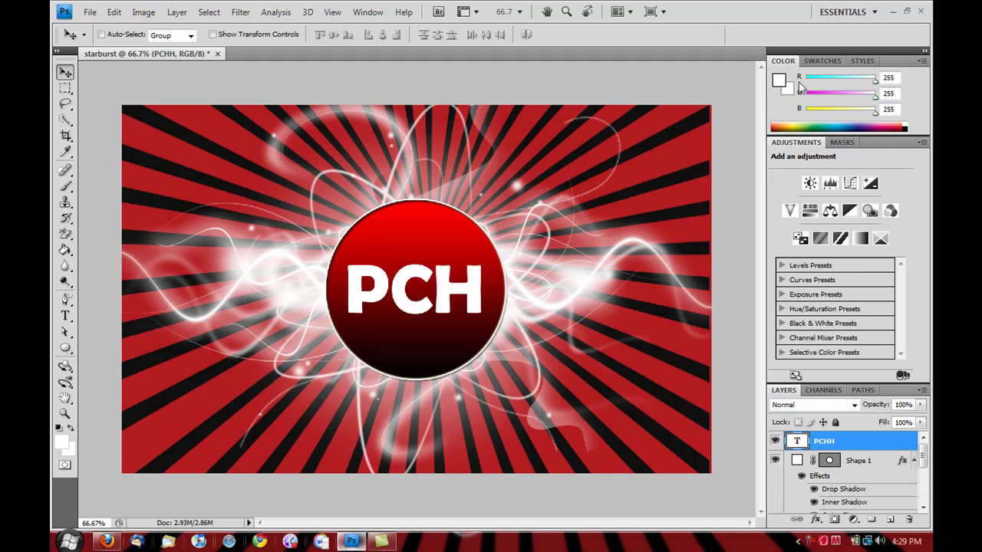
Step: Minimize Photoshop and set the "starburst 1" image on the desktop as the desktop background
{"action": "left_click", "coordinate": [892, 11]}
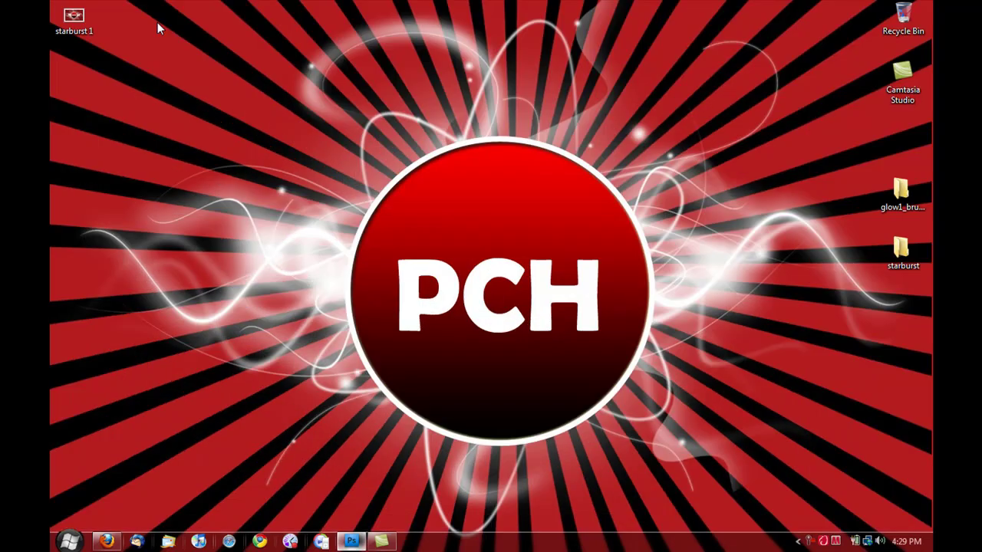
{"action": "right_click", "coordinate": [71, 18]}
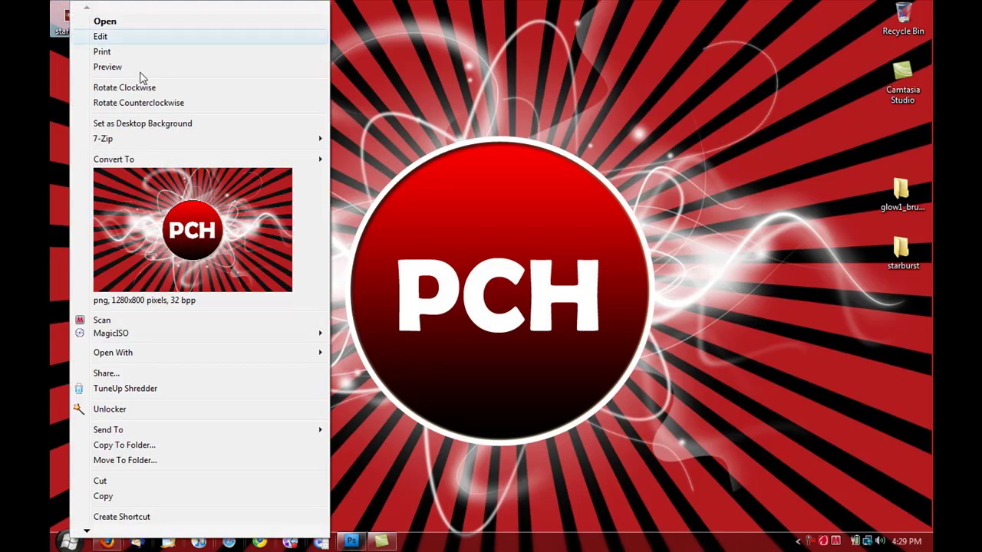
{"action": "left_click", "coordinate": [150, 125]}
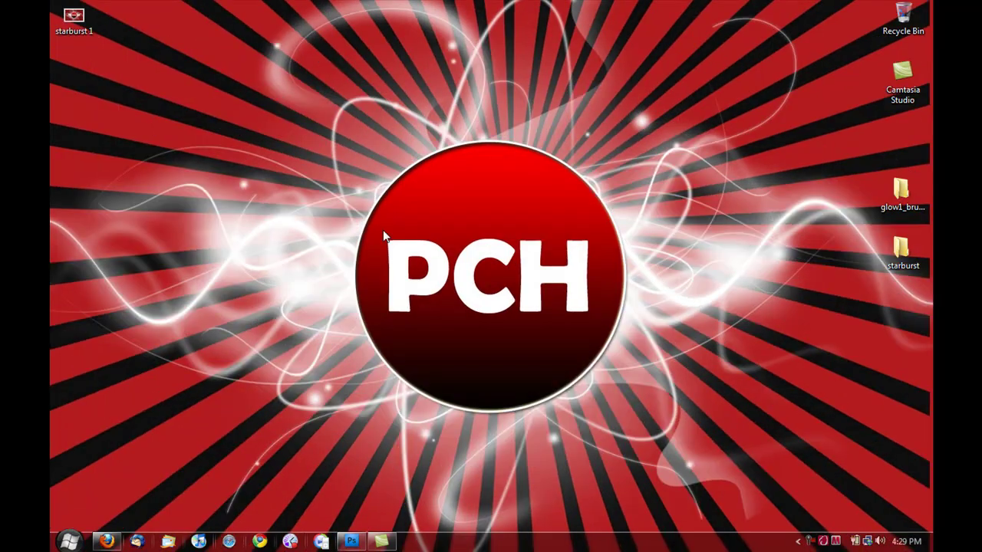